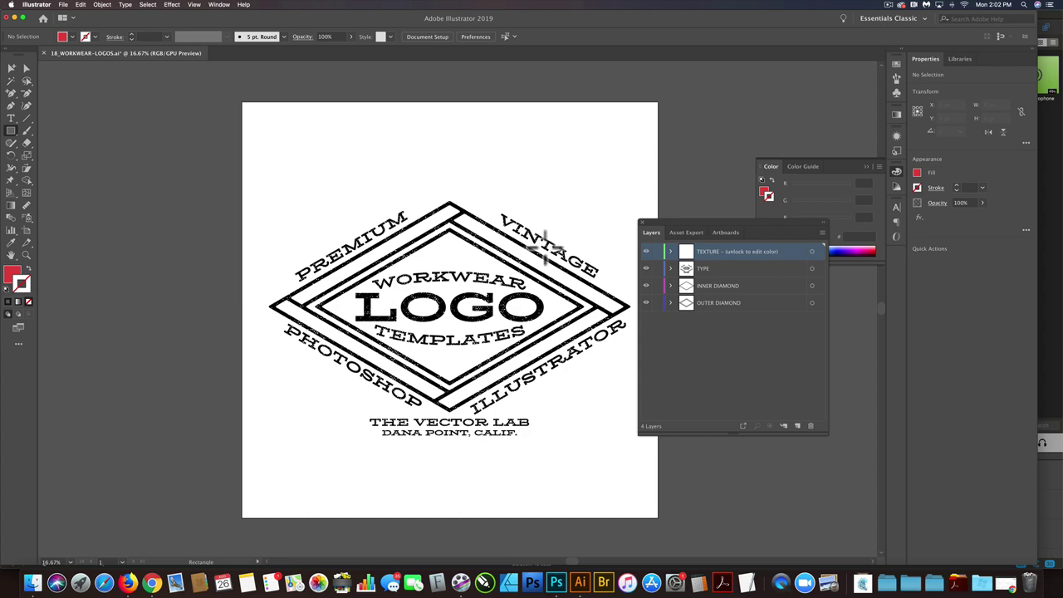
Move the new Layer 5 below OUTER DIAMOND to the bottom of the layer stack
click(798, 425)
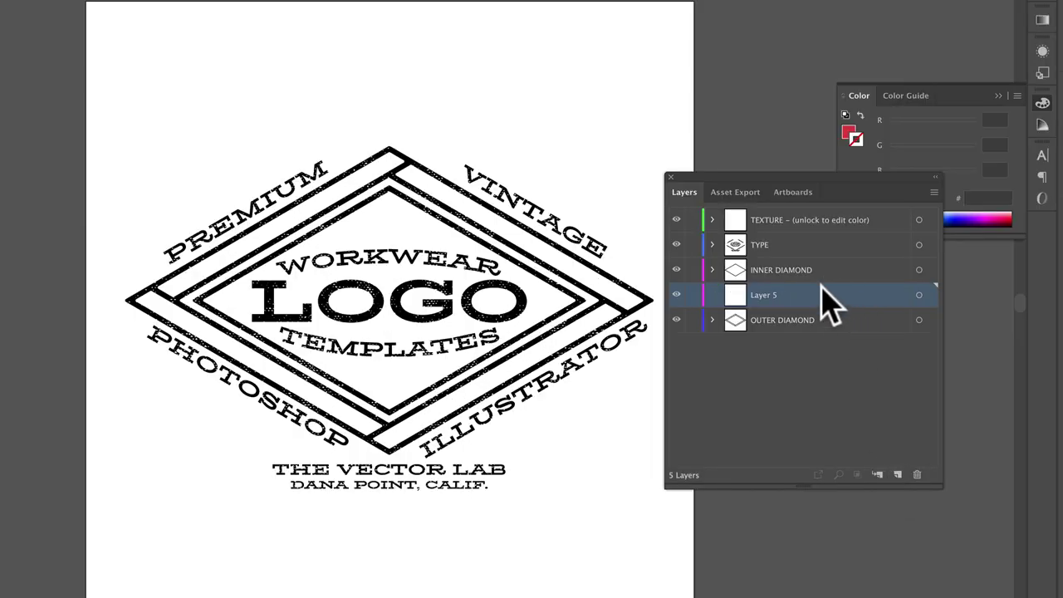
drag(752, 309, 743, 337)
drag(818, 344, 818, 340)
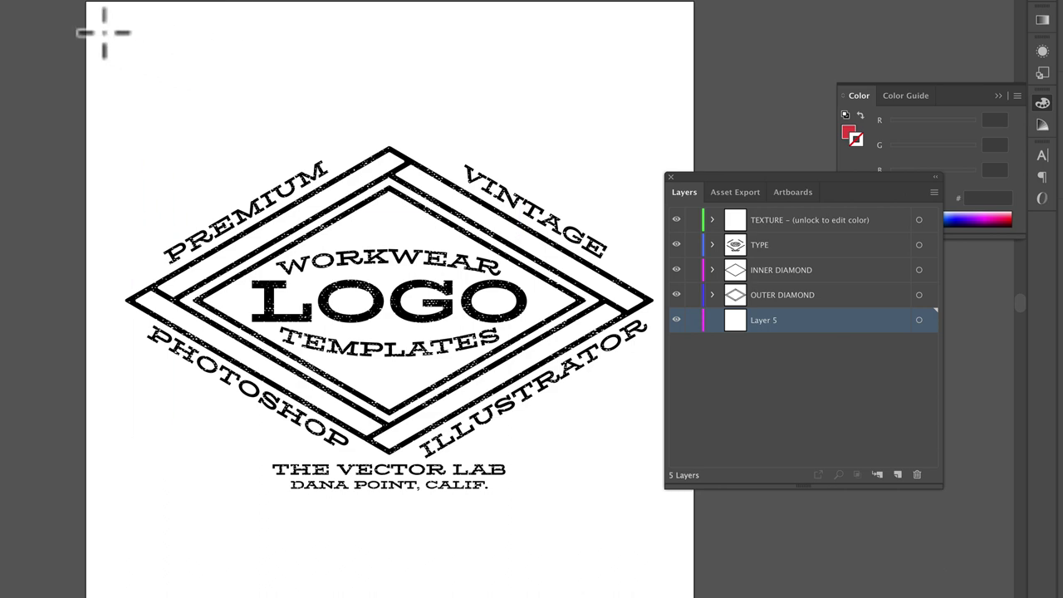
Draw a red rectangle covering the whole artboard on Layer 5, then hide Layer 5
drag(91, 28, 688, 588)
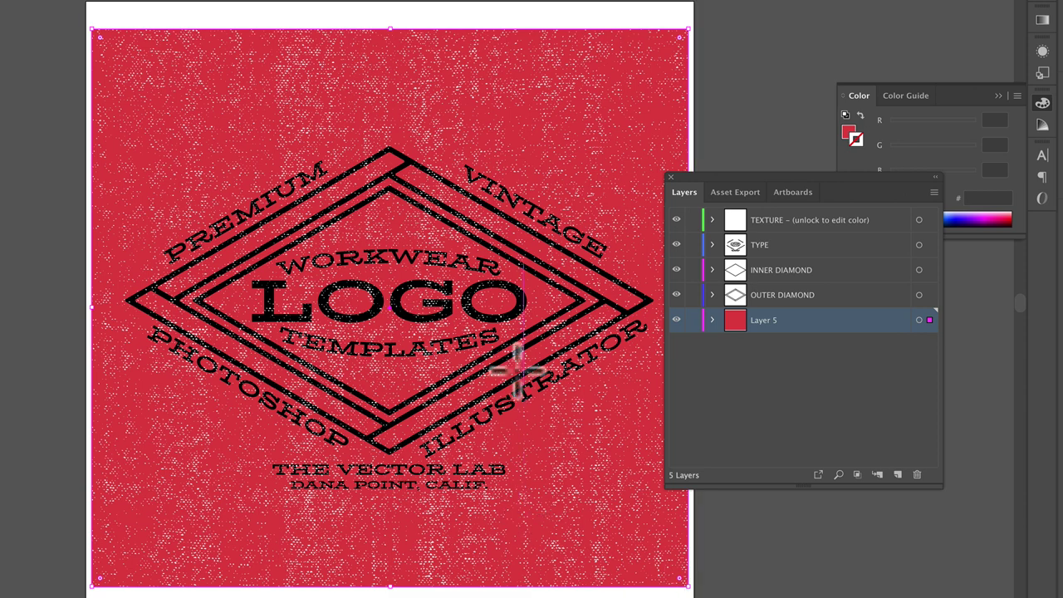
key(z)
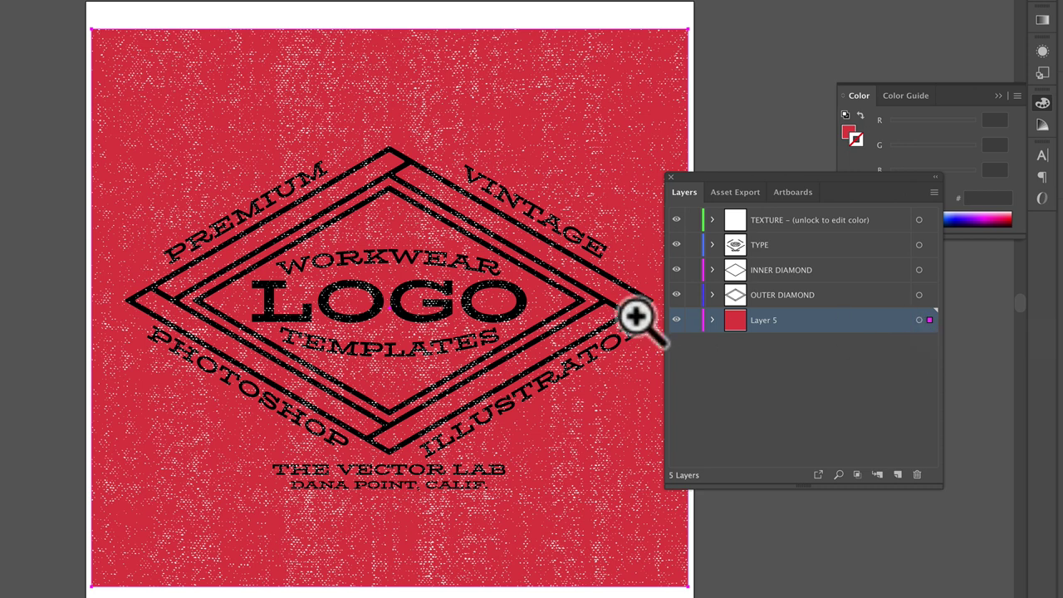
click(676, 320)
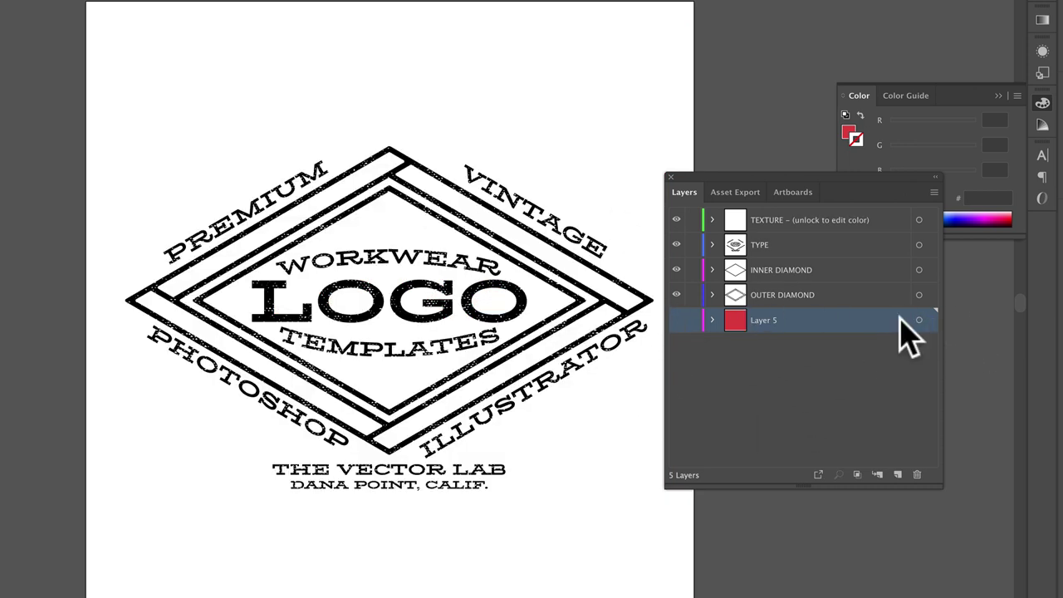
Set the TEXTURE artwork's fill to black (000000), then also select the type and diamonds
click(777, 224)
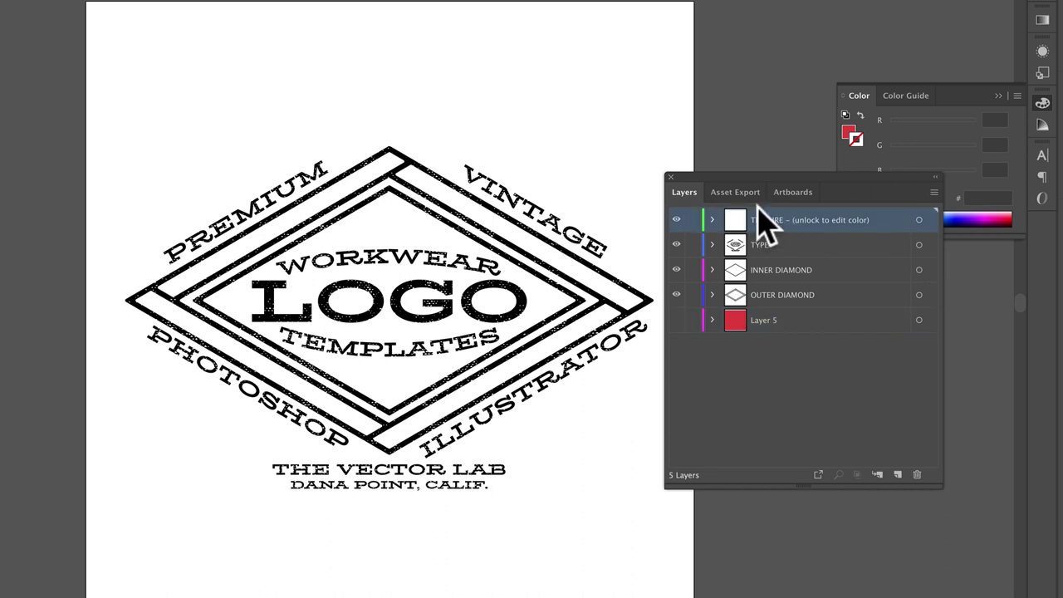
click(241, 196)
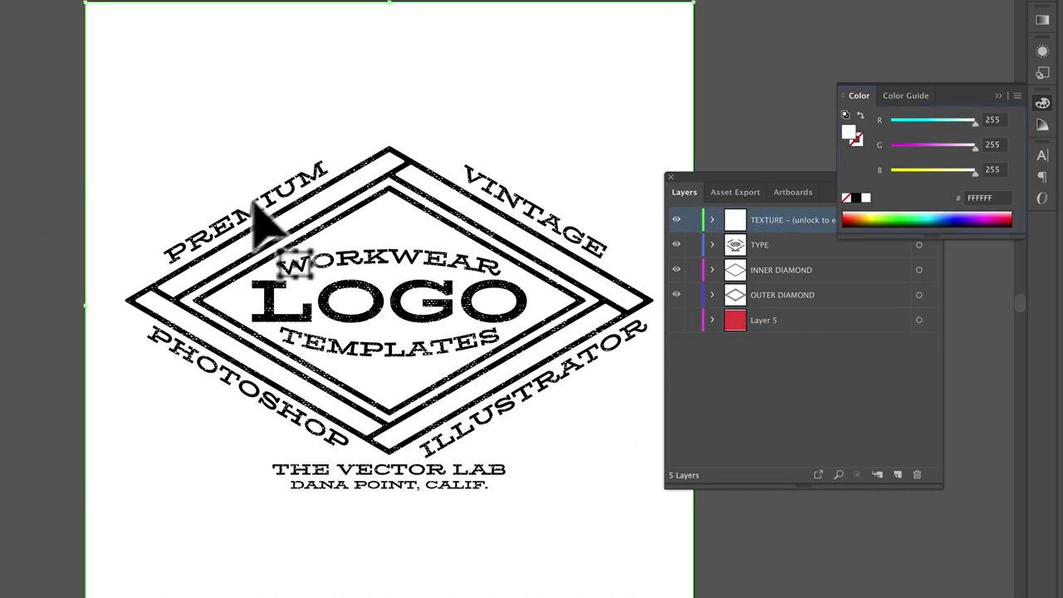
click(856, 200)
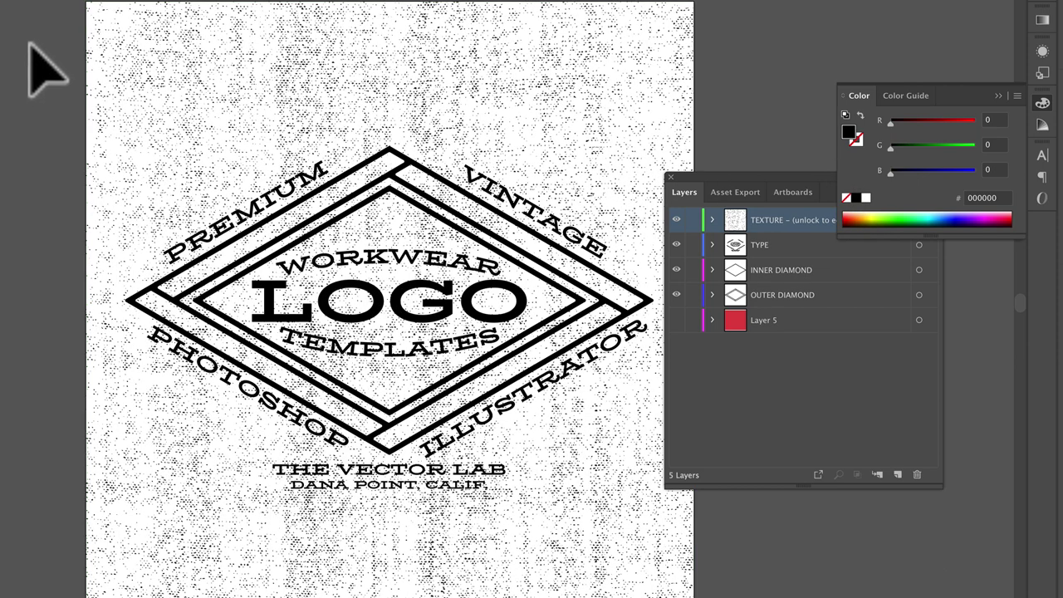
drag(31, 43, 739, 539)
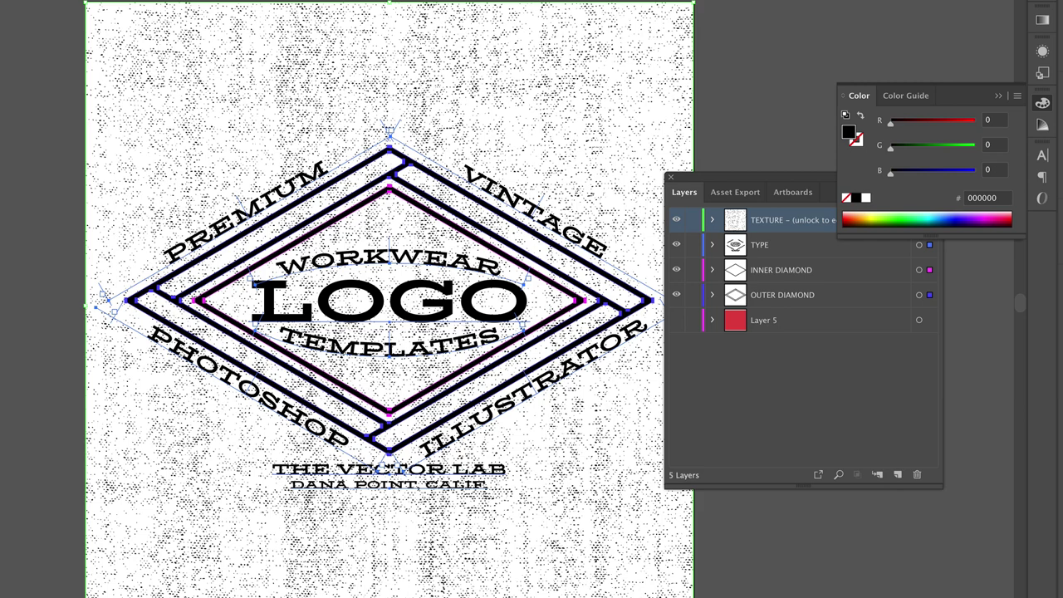
Make an opacity mask in the Transparency panel, with Clip unchecked and Invert Mask off
click(50, 0)
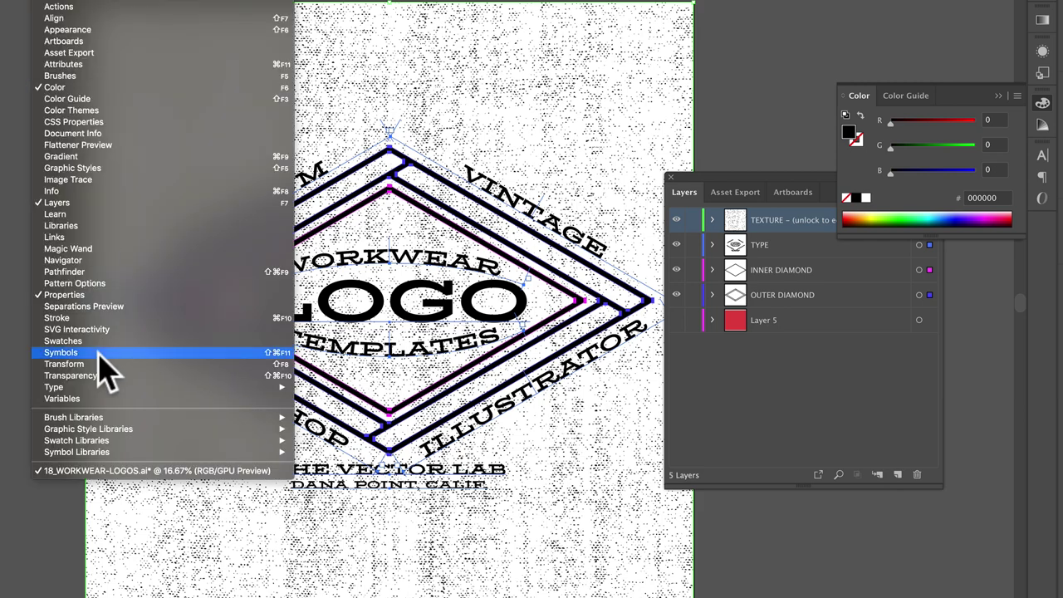
click(101, 375)
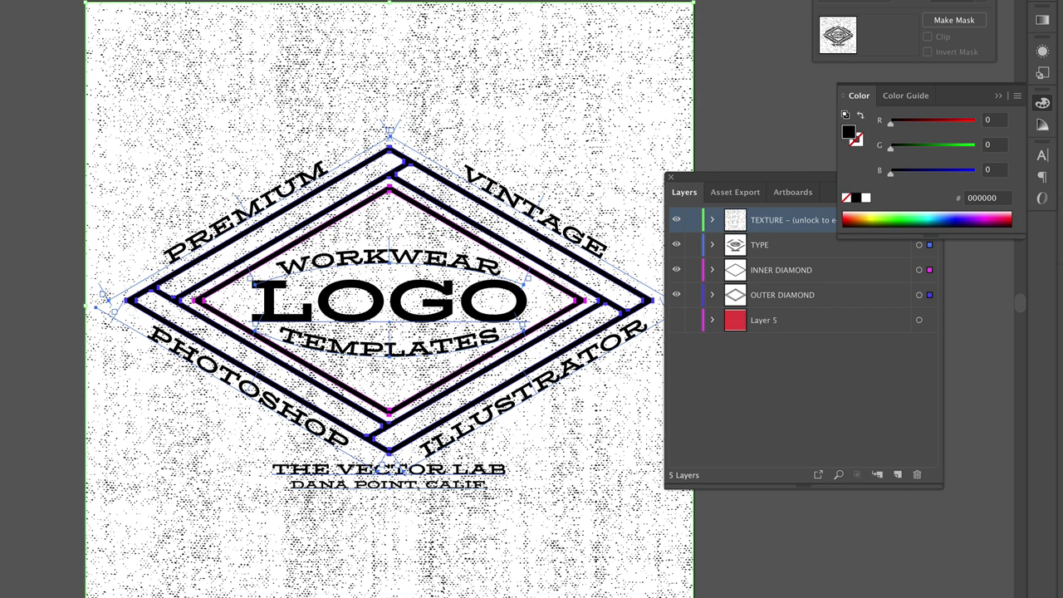
drag(881, 3, 576, 63)
click(652, 117)
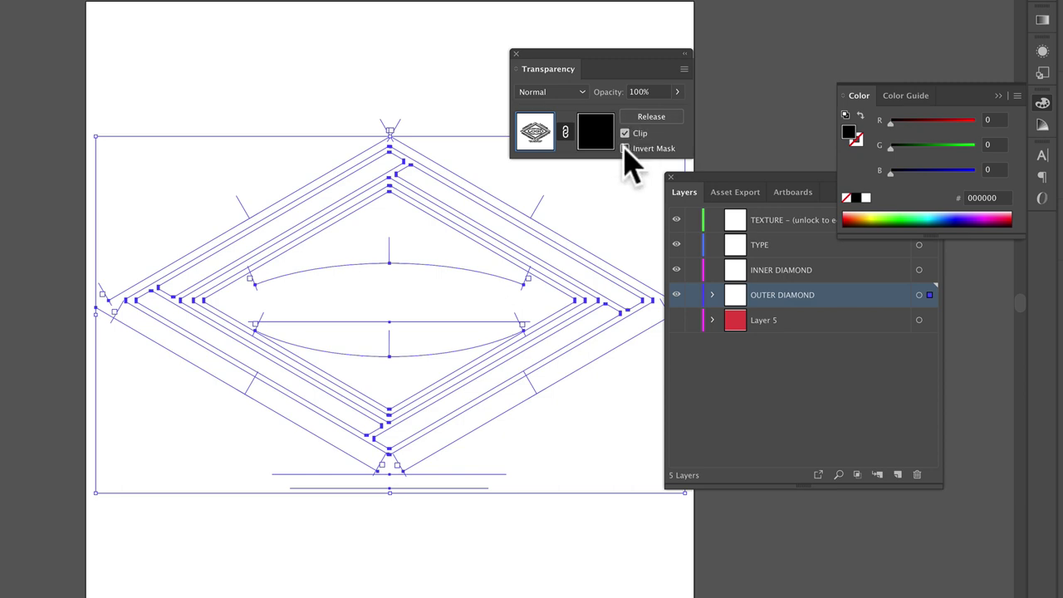
click(626, 134)
click(625, 148)
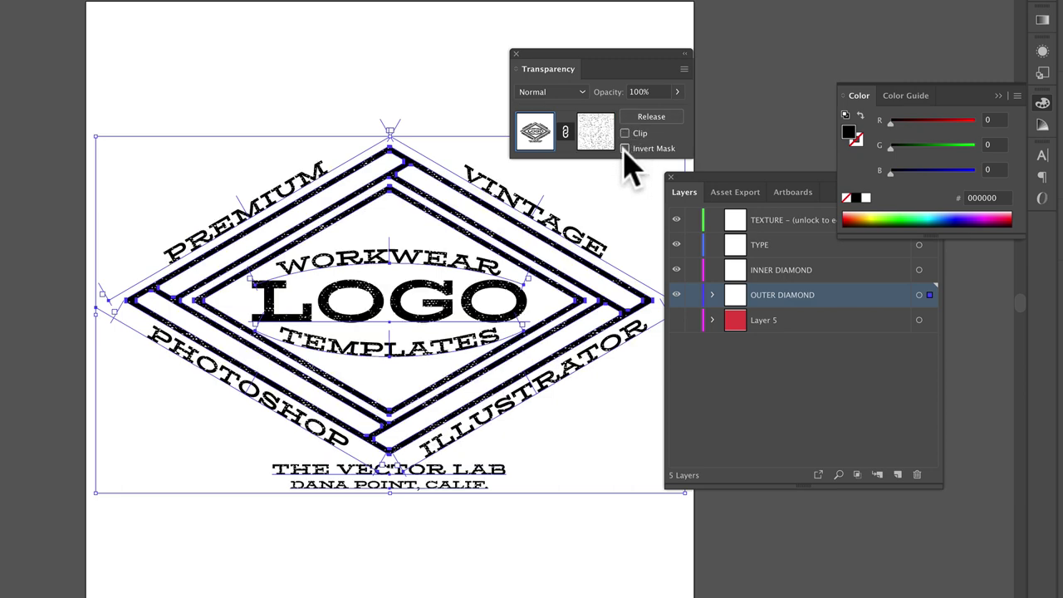
click(636, 148)
Preview the distressed logo over the red Layer 5, select all, and hide Layer 5 again
click(676, 319)
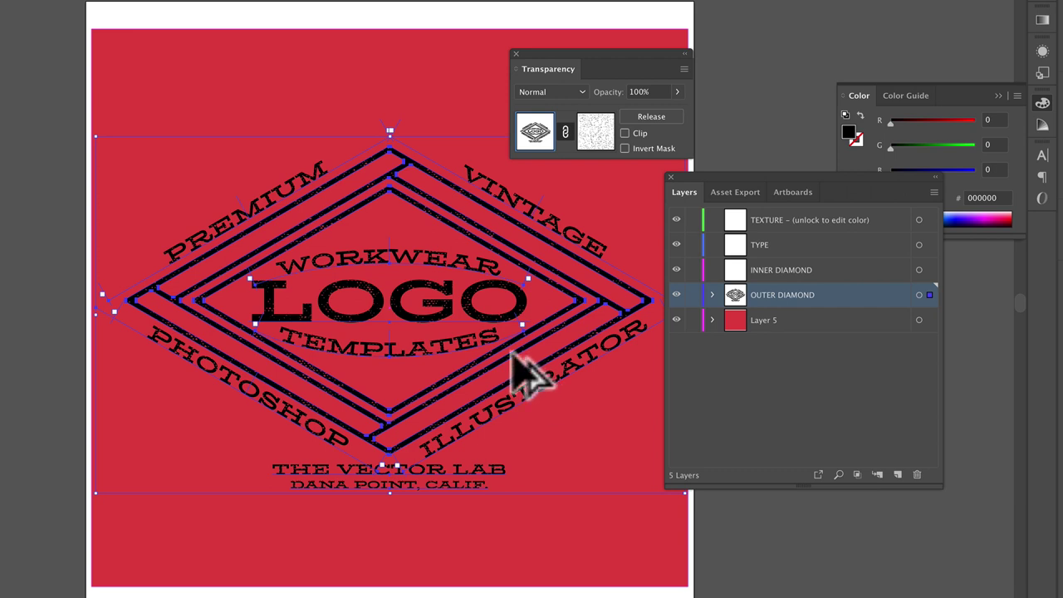
click(76, 325)
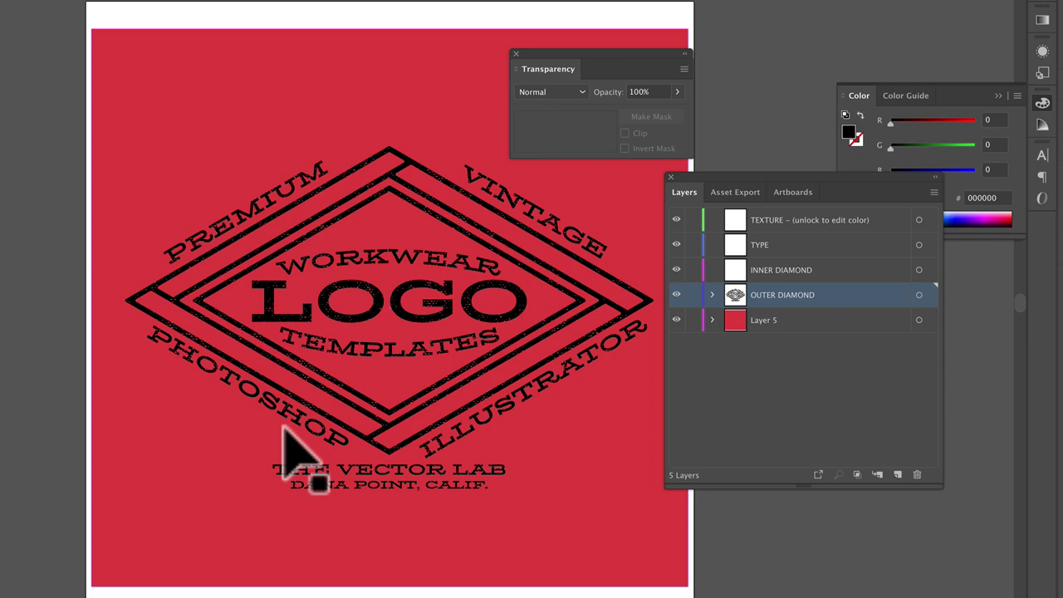
key(ctrl+a)
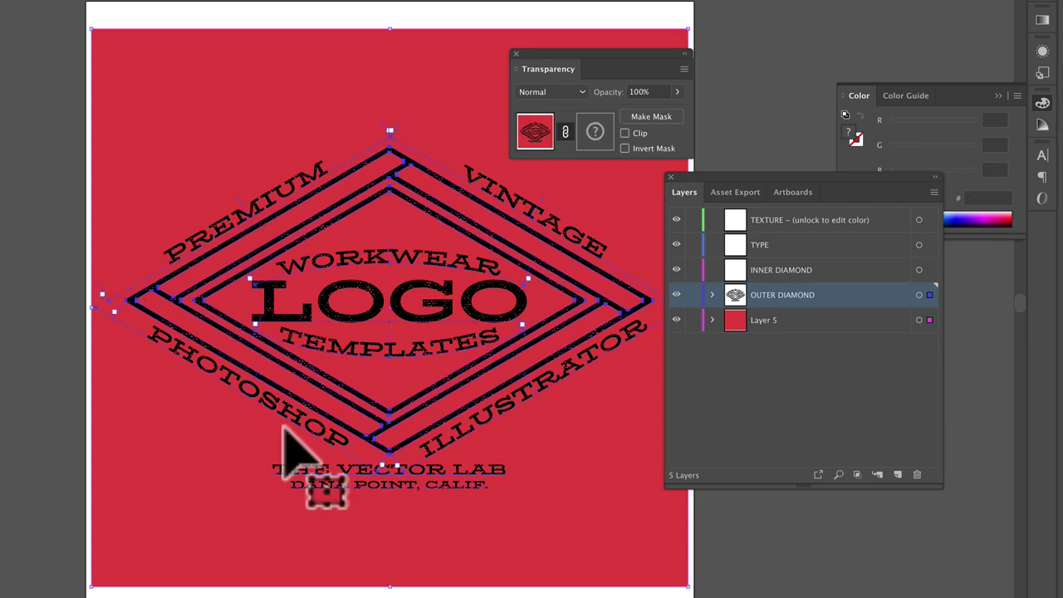
click(676, 320)
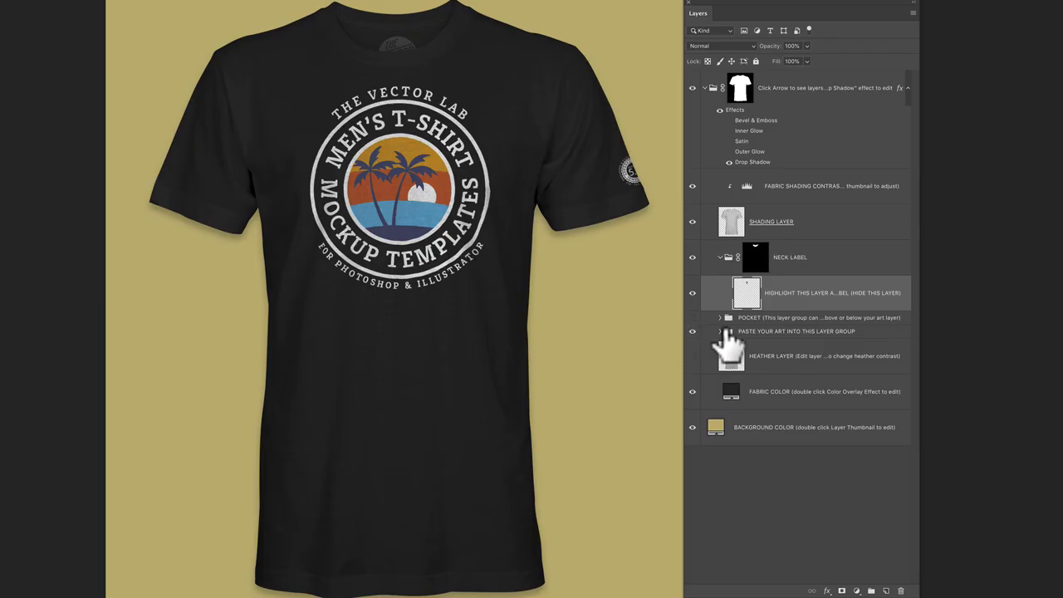
Expand the PASTE YOUR ART group, hide Example Graphic, and target the paste layer
click(720, 332)
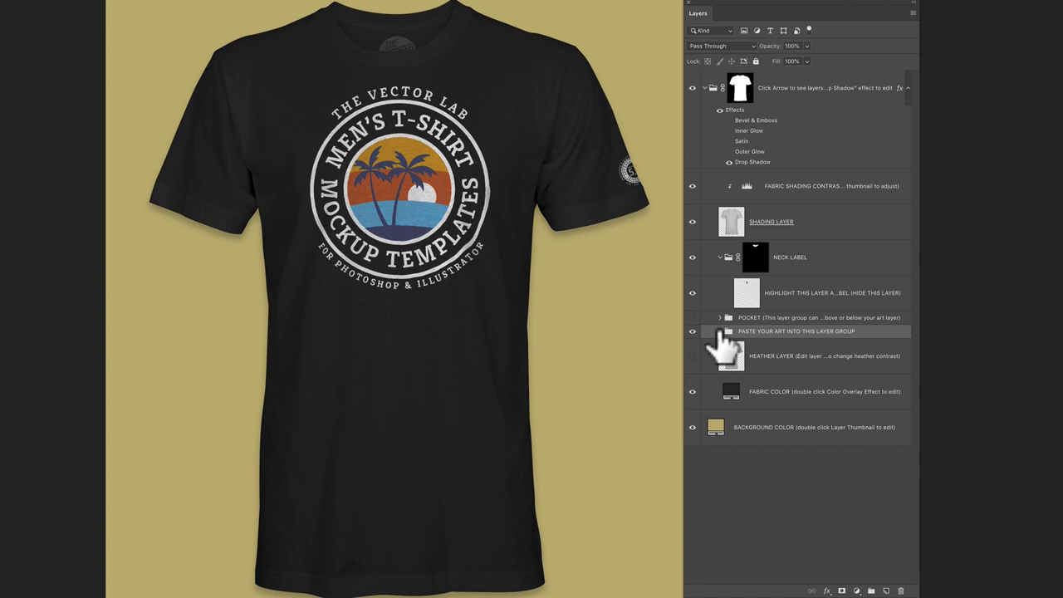
click(720, 331)
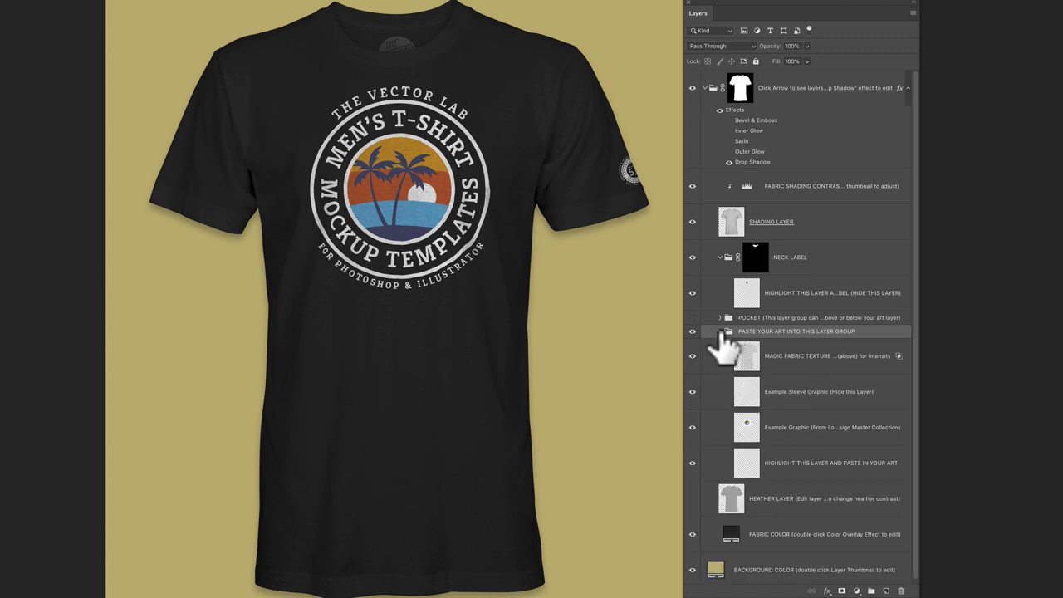
click(805, 427)
click(692, 427)
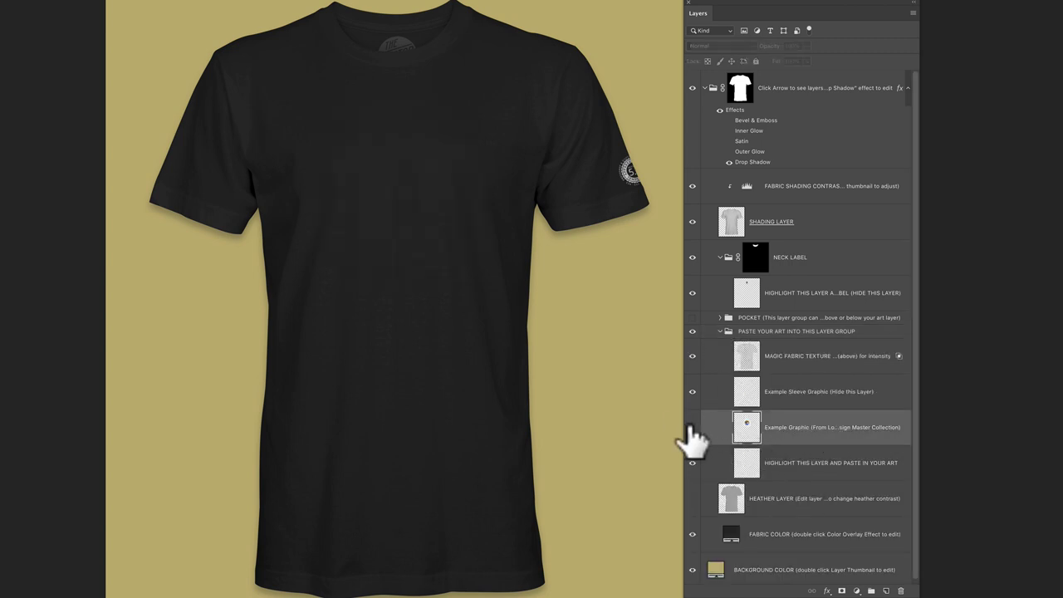
click(814, 463)
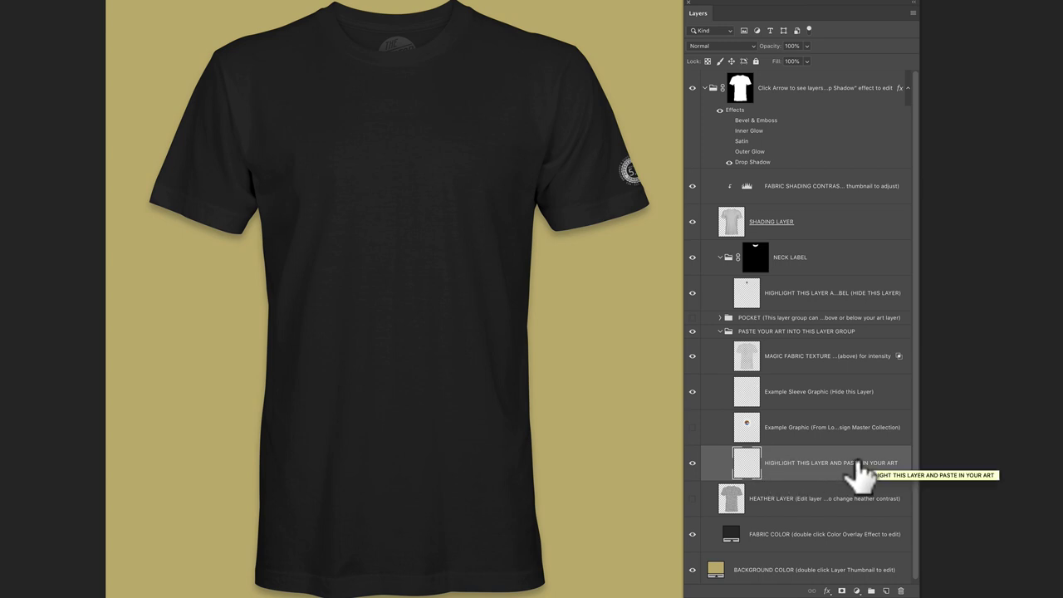
Paste the logo as pixels, scale it to about 3.1 by 1.9 inches, and place it on the chest
key(super+v)
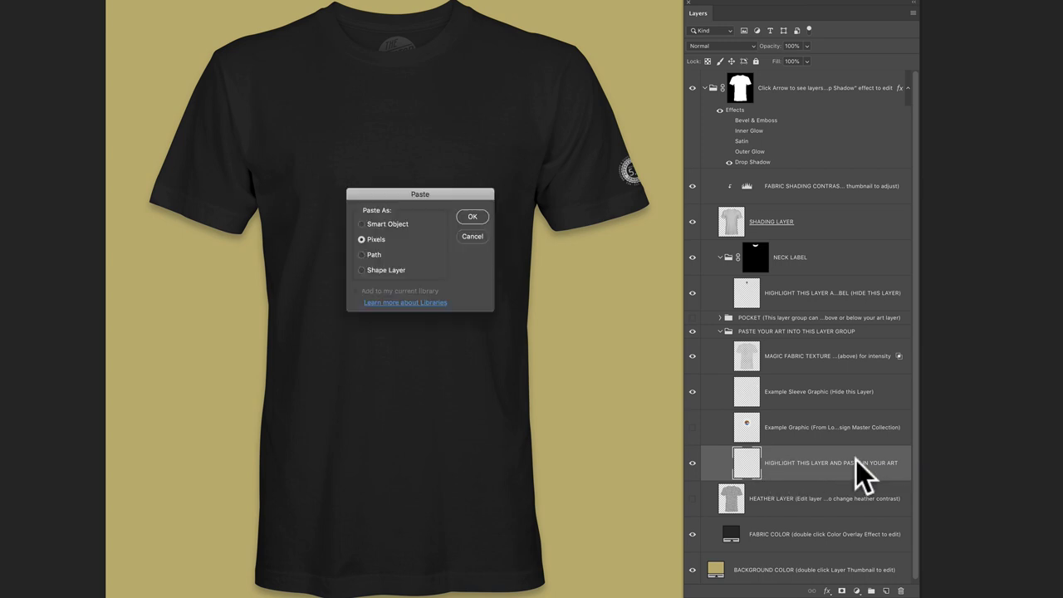
click(472, 217)
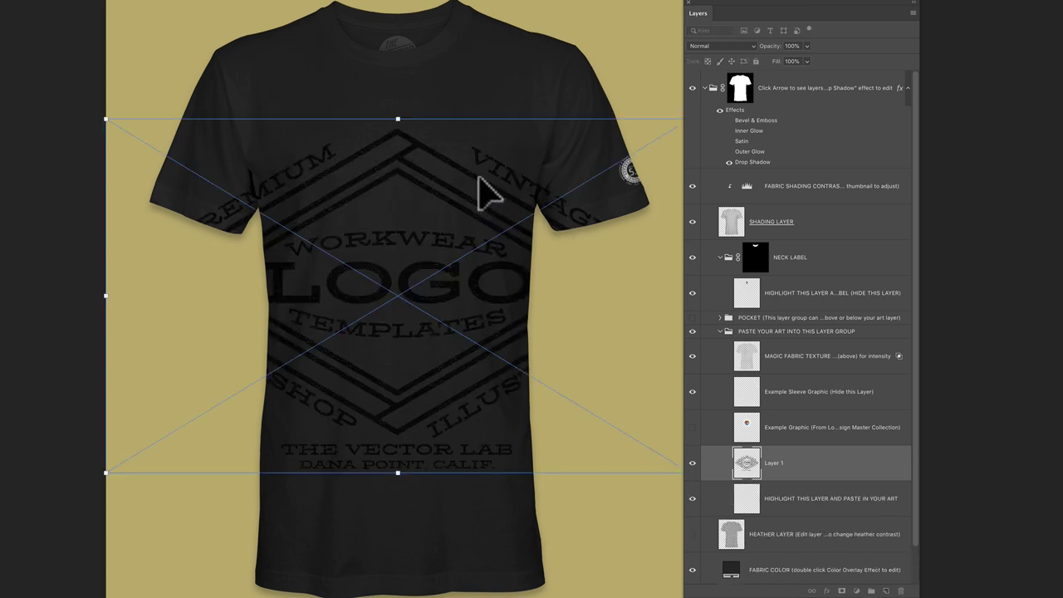
drag(106, 119, 482, 295)
drag(605, 374, 434, 157)
key(Return)
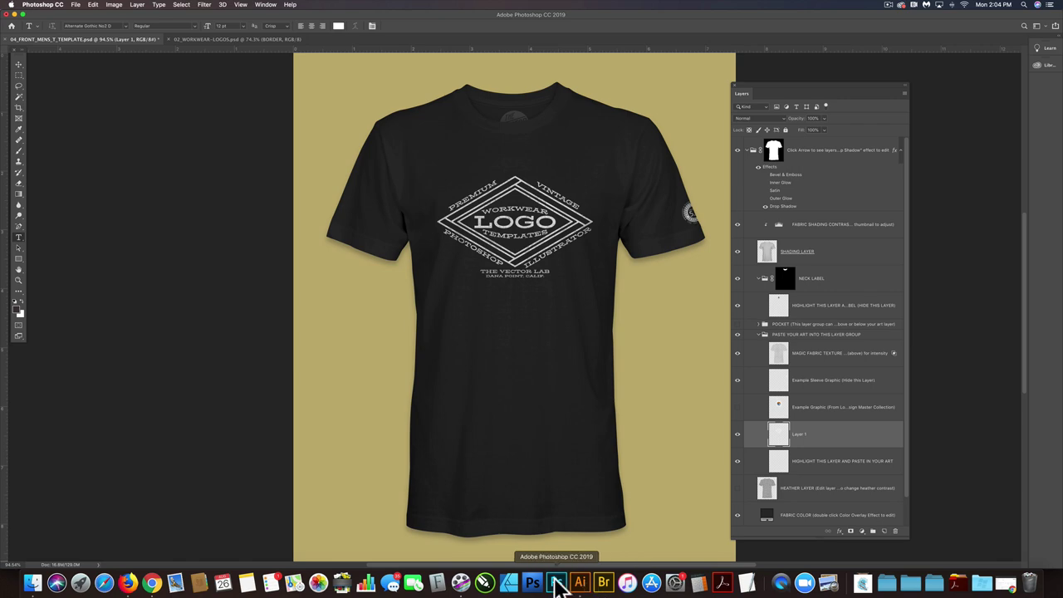
Switch to 02_WORKWEAR-LOGOS.psd, compare the logo with TEXTURE hidden and shown, and select TEXTURE
click(219, 40)
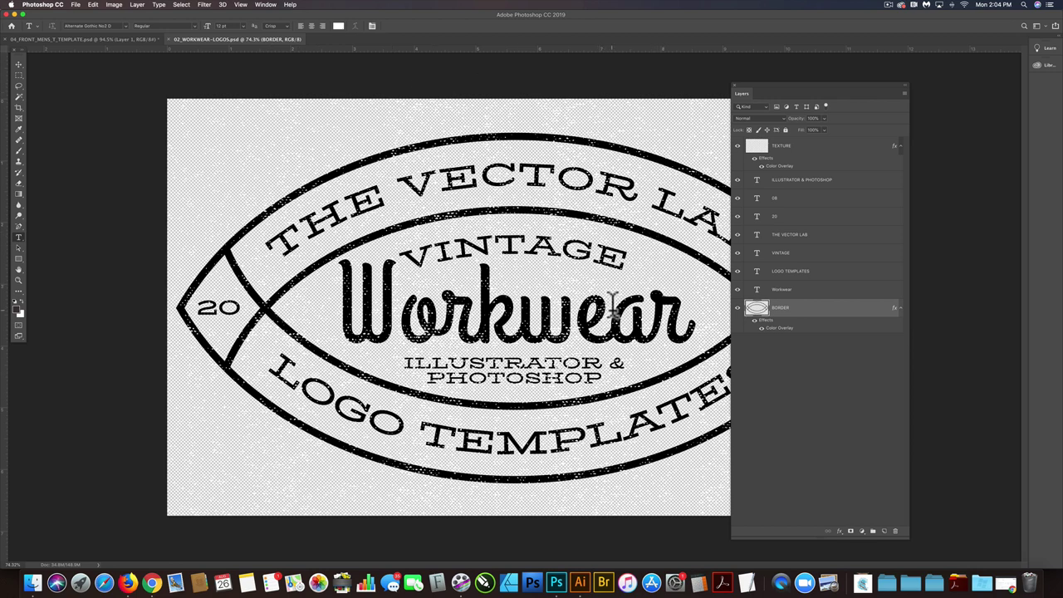
click(737, 147)
click(737, 147)
click(769, 166)
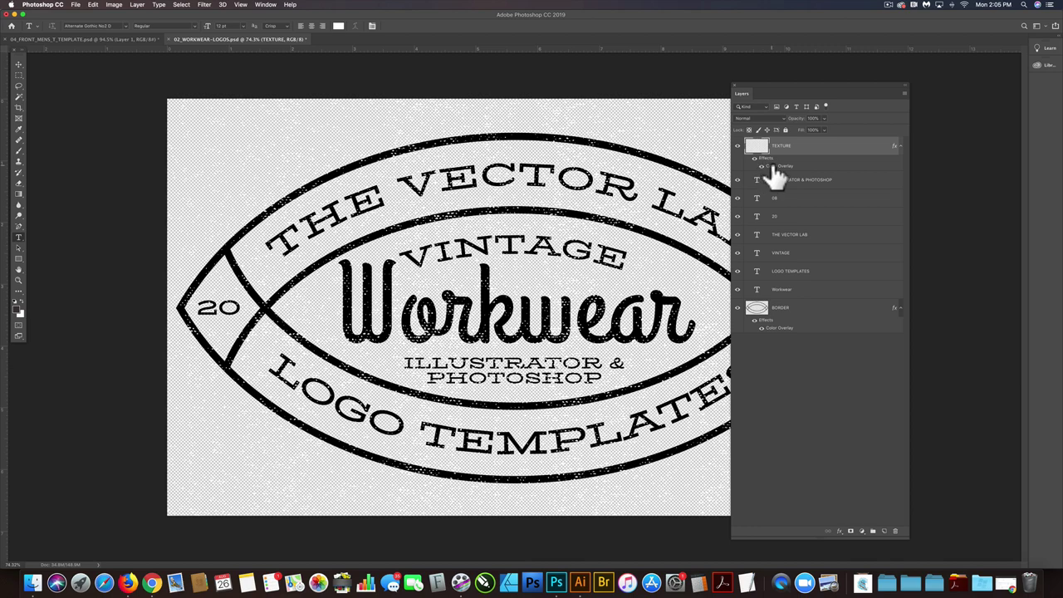
Set the TEXTURE layer's Color Overlay to bright red fa2929
double_click(773, 167)
click(320, 305)
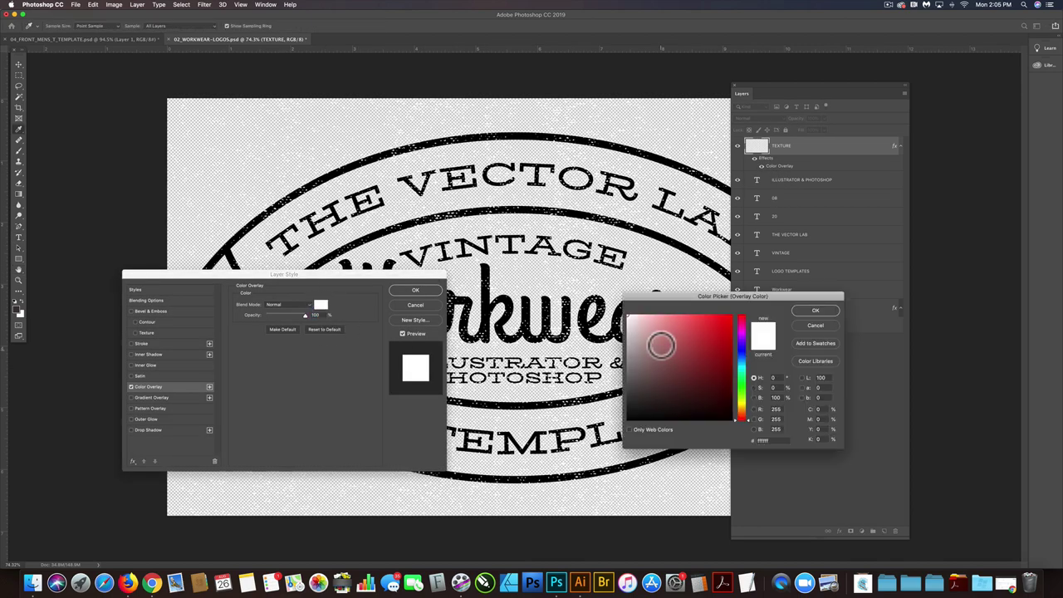
click(695, 325)
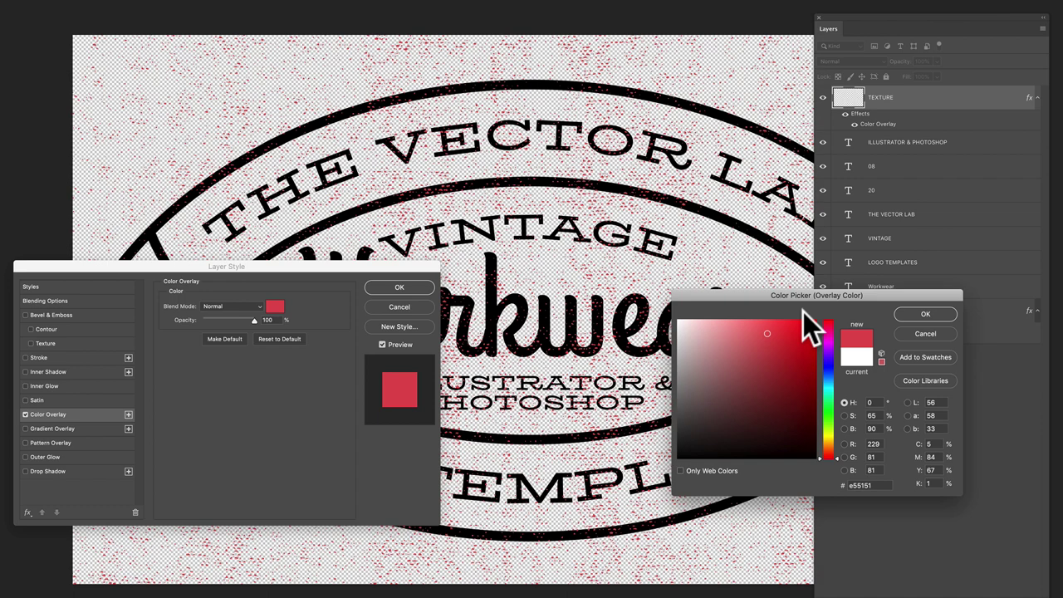
mouse_move(783, 339)
mouse_down()
mouse_move(779, 327)
mouse_move(793, 321)
mouse_up()
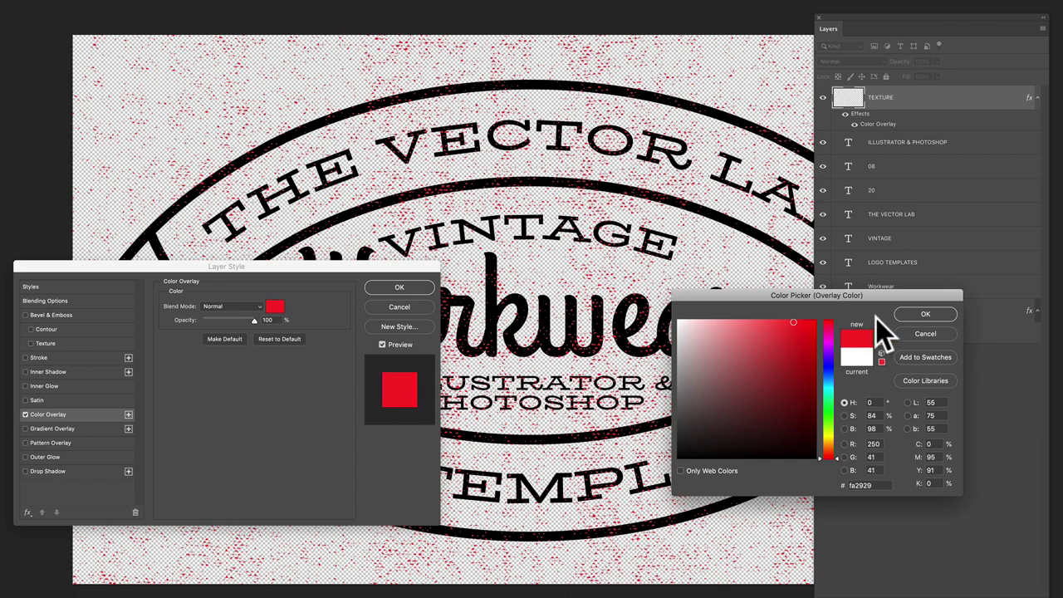
click(918, 314)
click(400, 287)
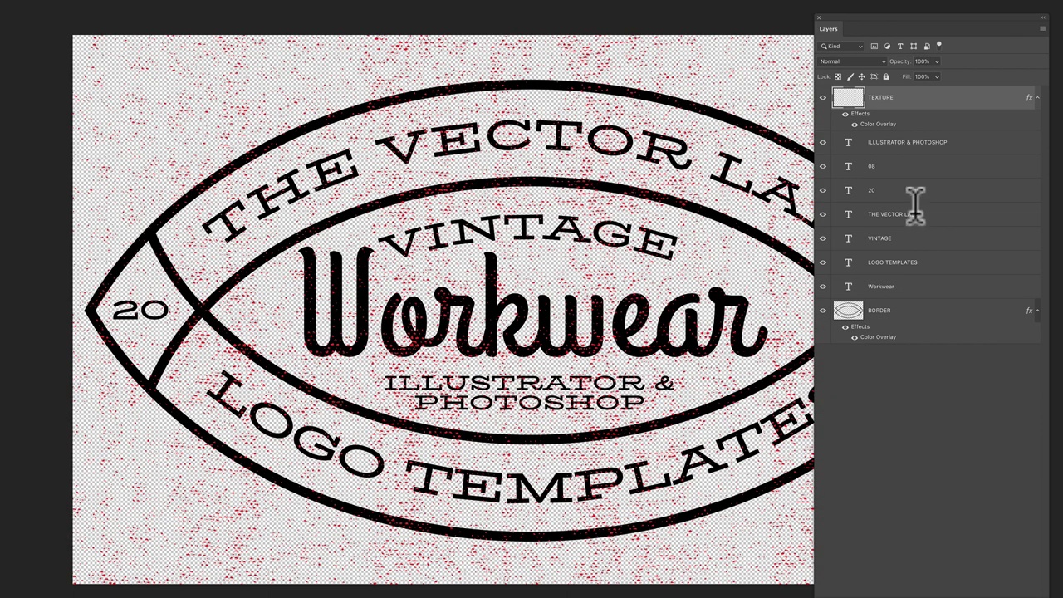
Group the ILLUSTRATOR & PHOTOSHOP through BORDER layers into Group 1
click(968, 145)
shift+click(913, 320)
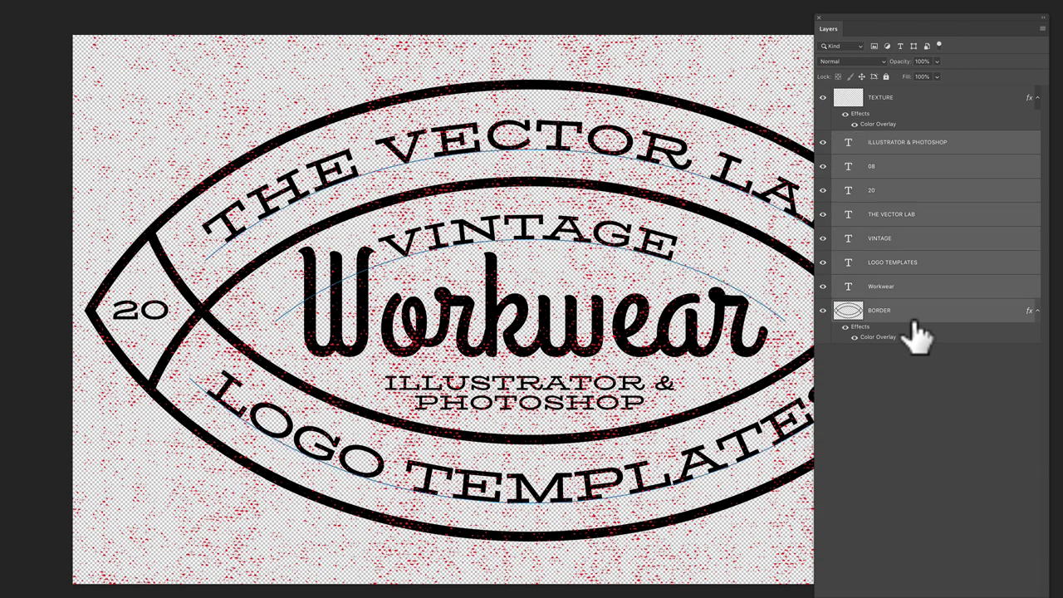
key(ctrl+g)
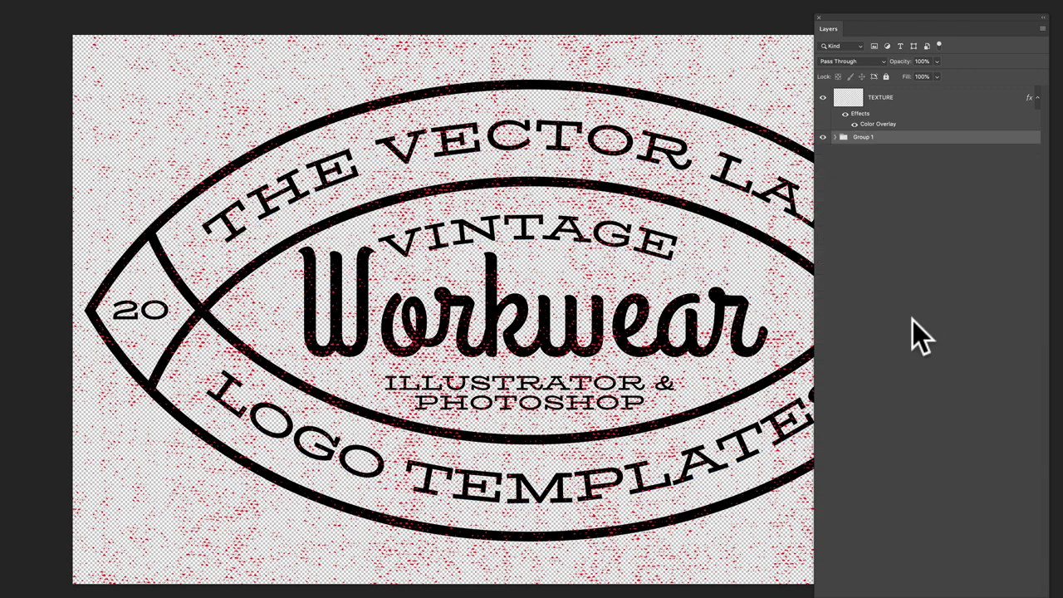
Load the TEXTURE layer's transparency as a new selection with Select > Load Selection
click(881, 98)
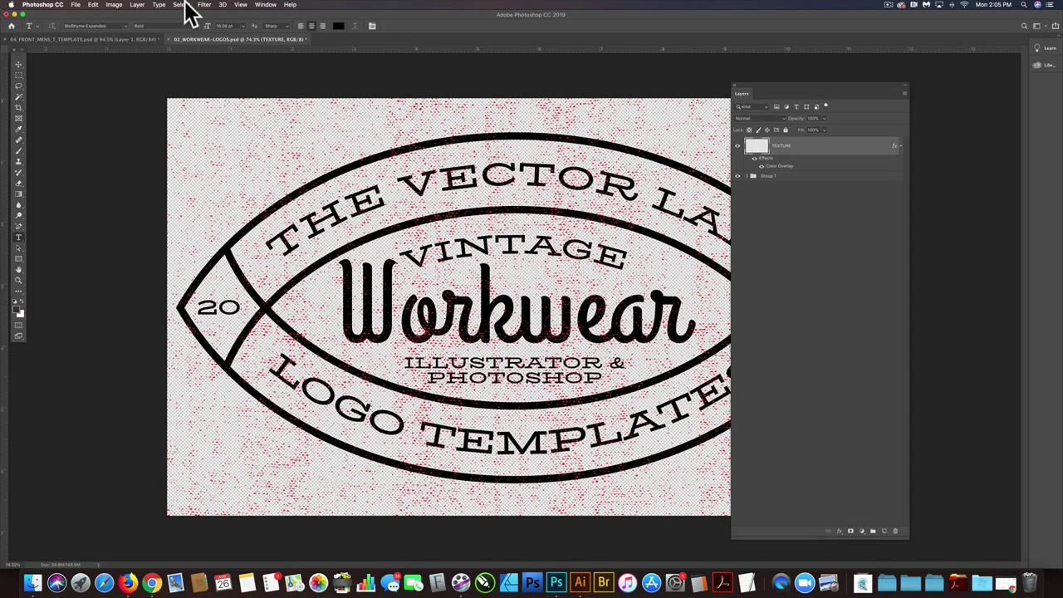
click(180, 5)
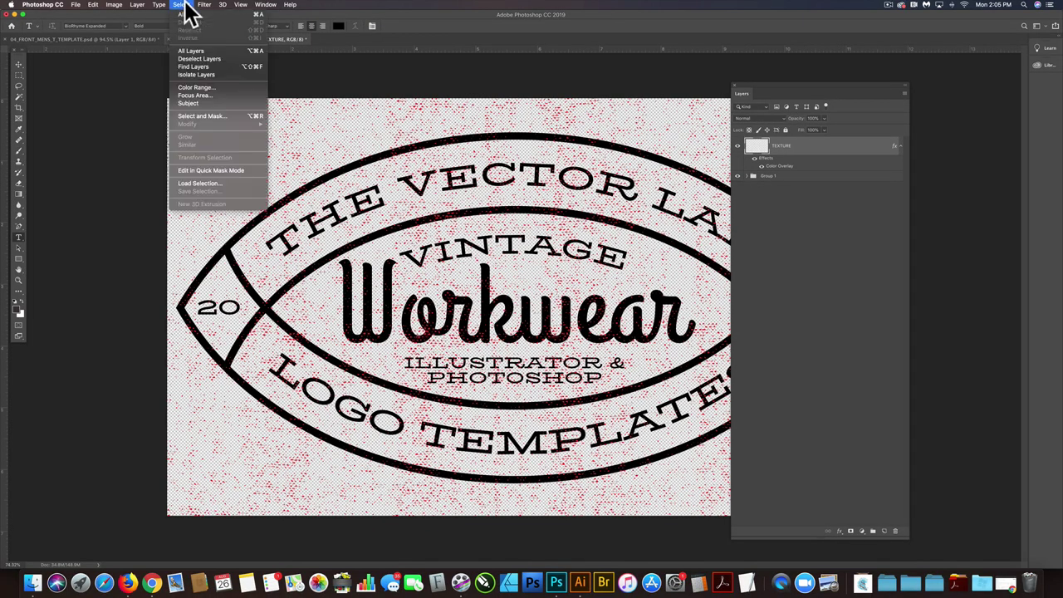
click(191, 184)
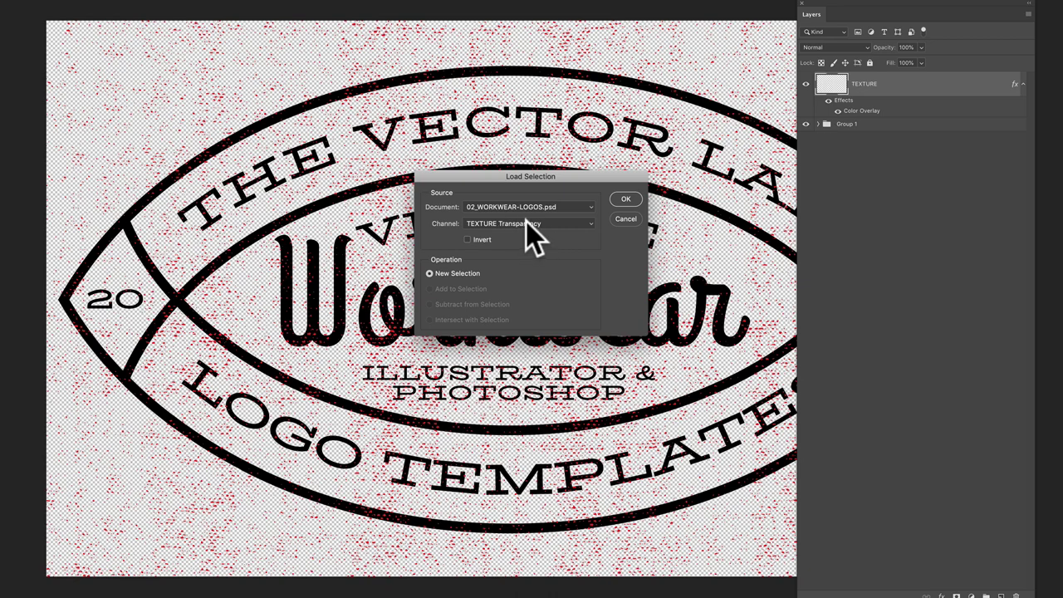
click(623, 197)
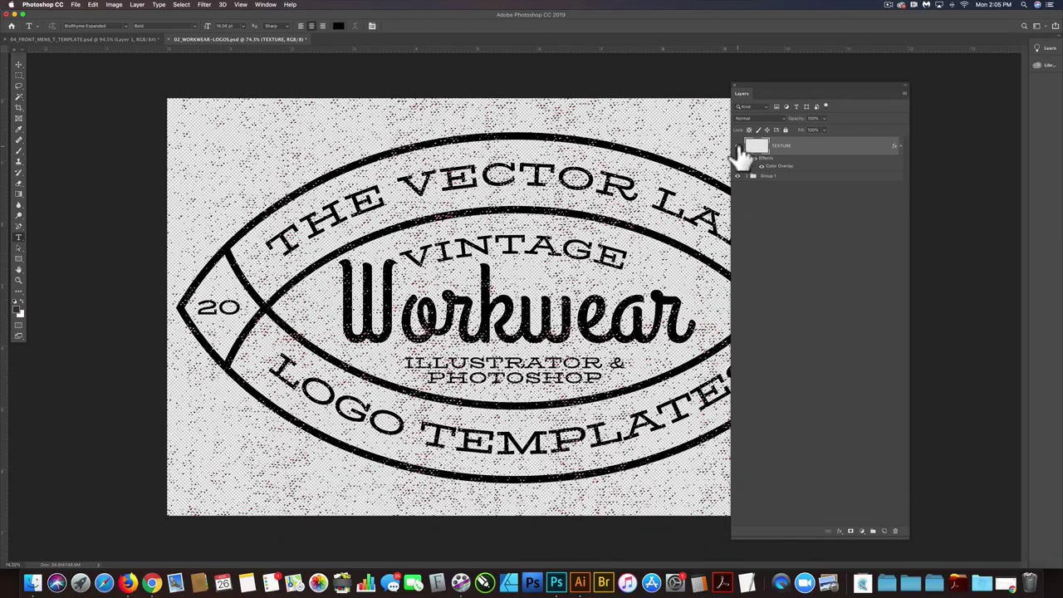
Add a Hide Selection layer mask to Group 1 so the texture speckles knock out
click(799, 176)
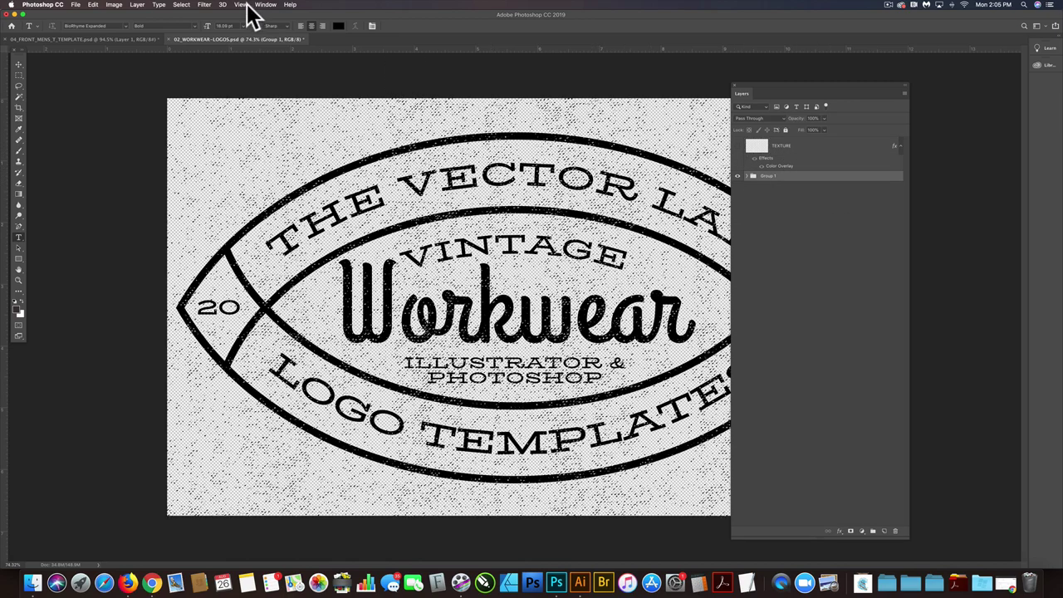
click(138, 7)
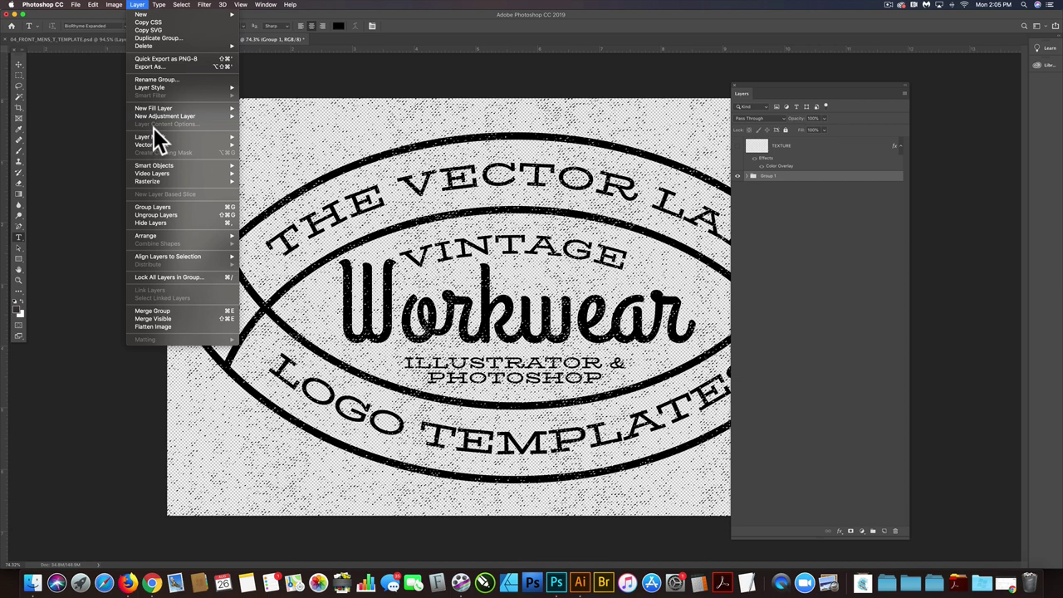
mouse_move(155, 139)
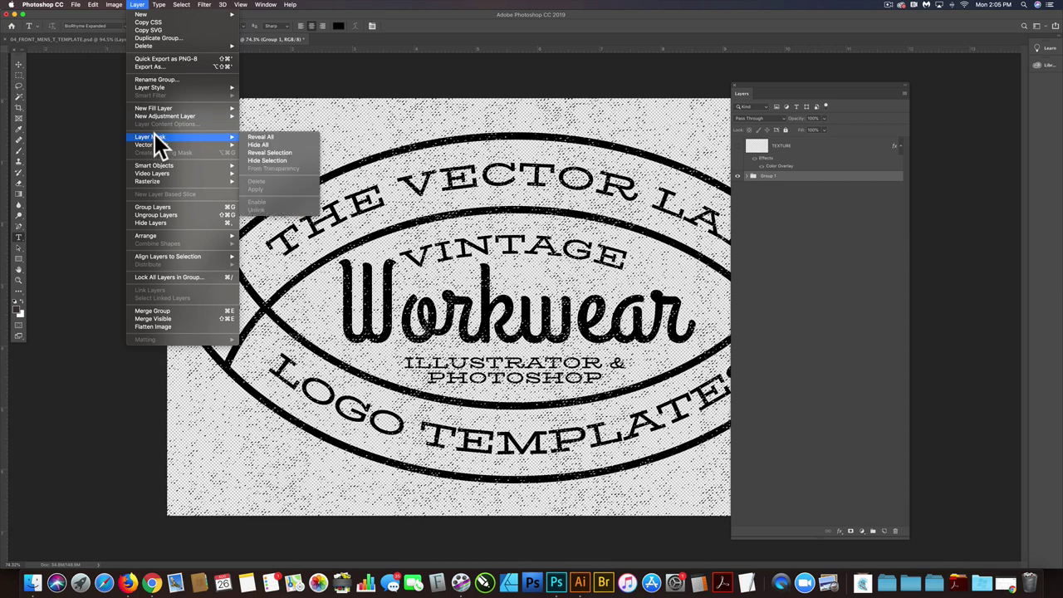
click(283, 156)
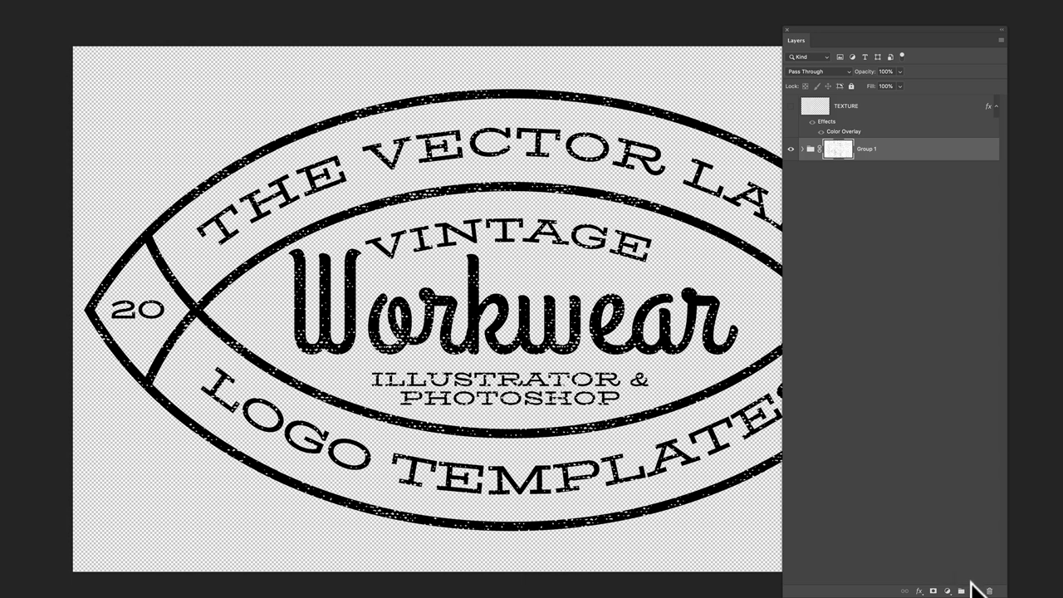
Add Layer 1 beneath Group 1 and fill it with a custom pink colour
super+click(974, 590)
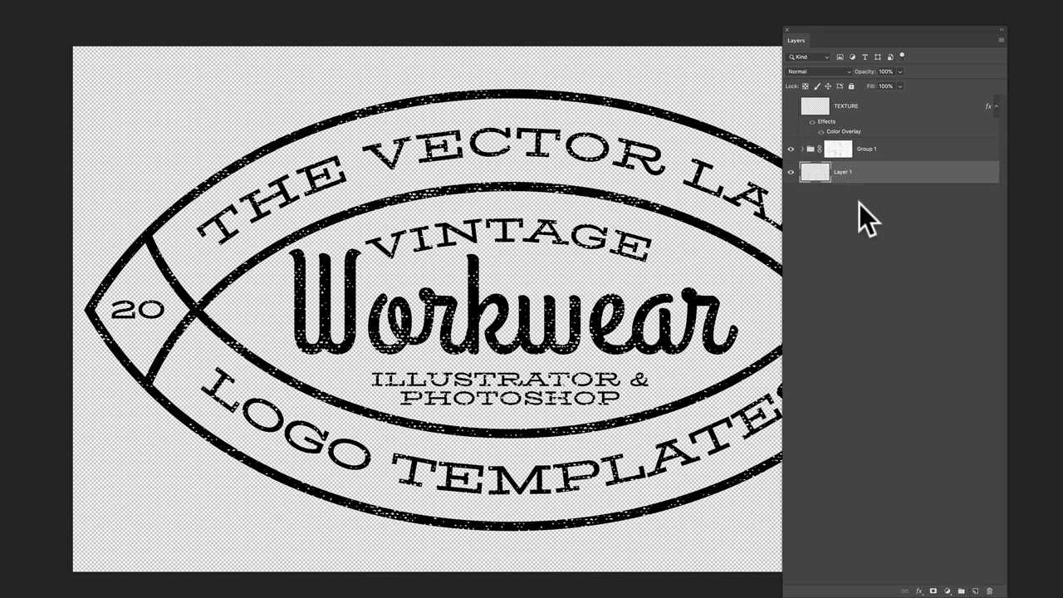
key(shift+BackSpace)
click(534, 238)
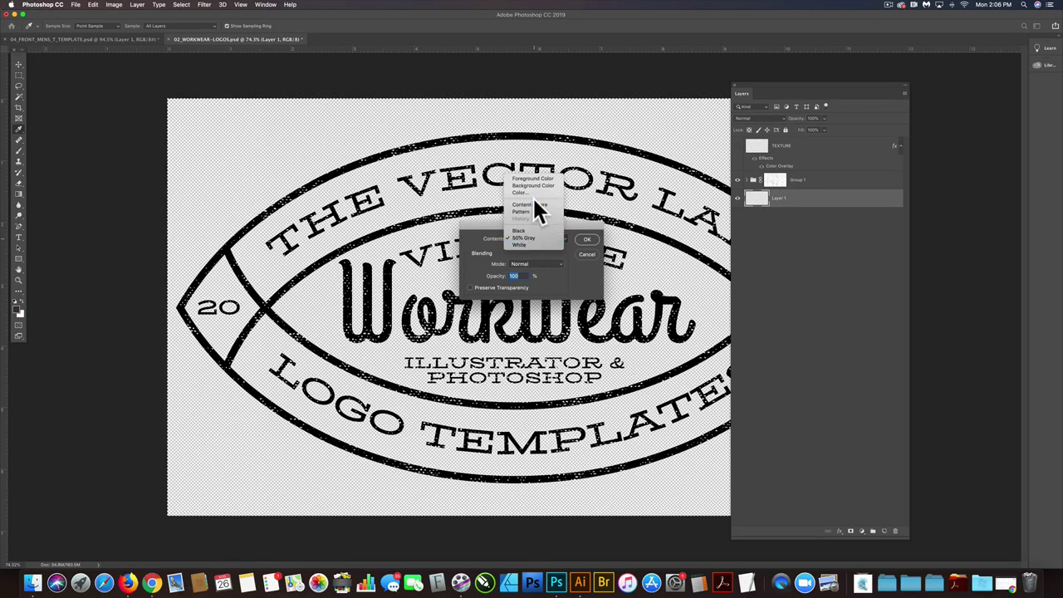
click(530, 191)
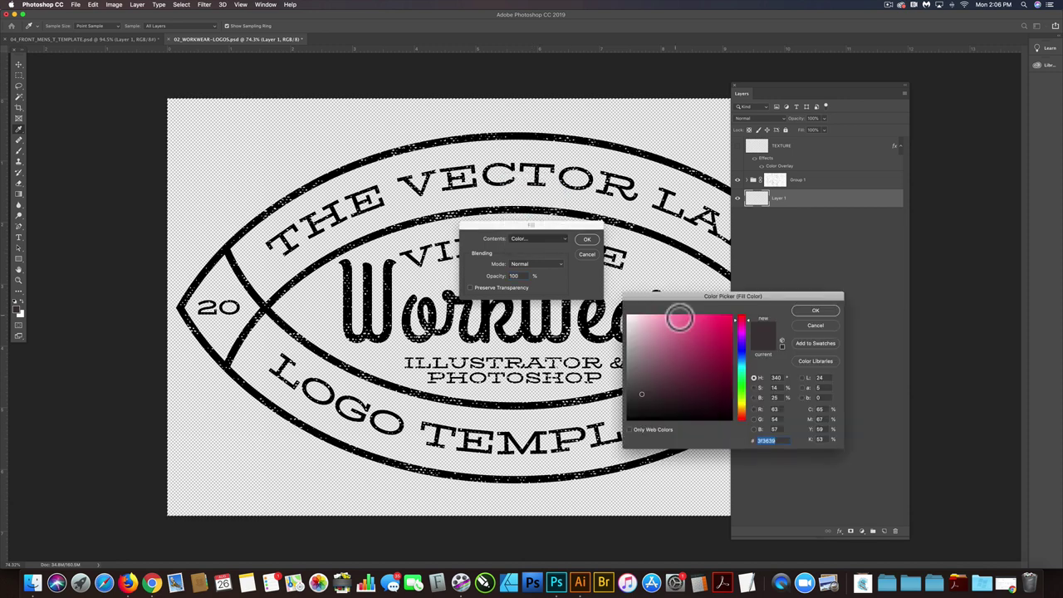
click(718, 332)
click(815, 309)
click(587, 239)
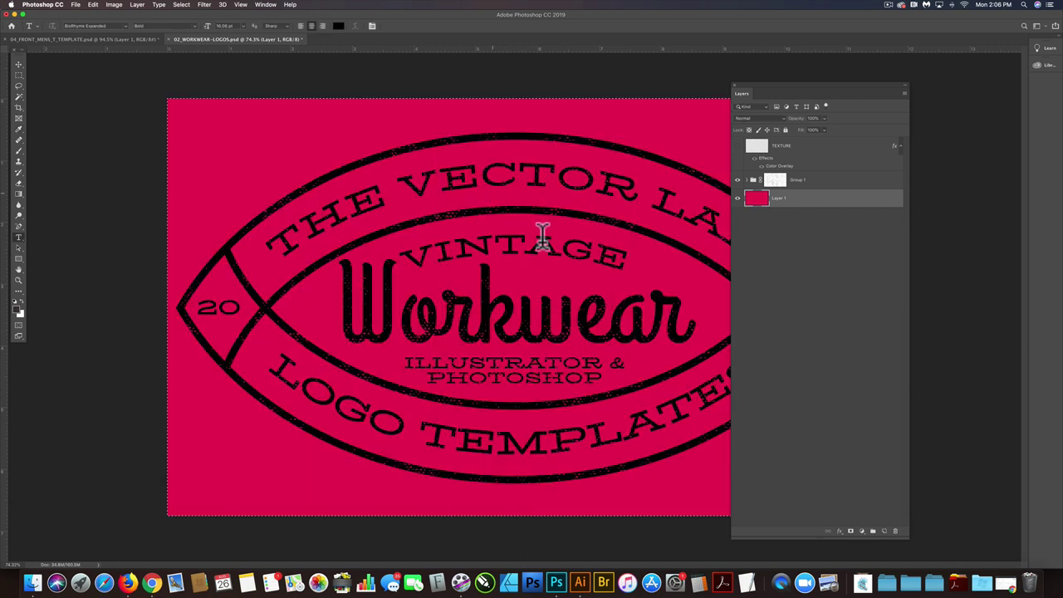
drag(756, 199, 757, 210)
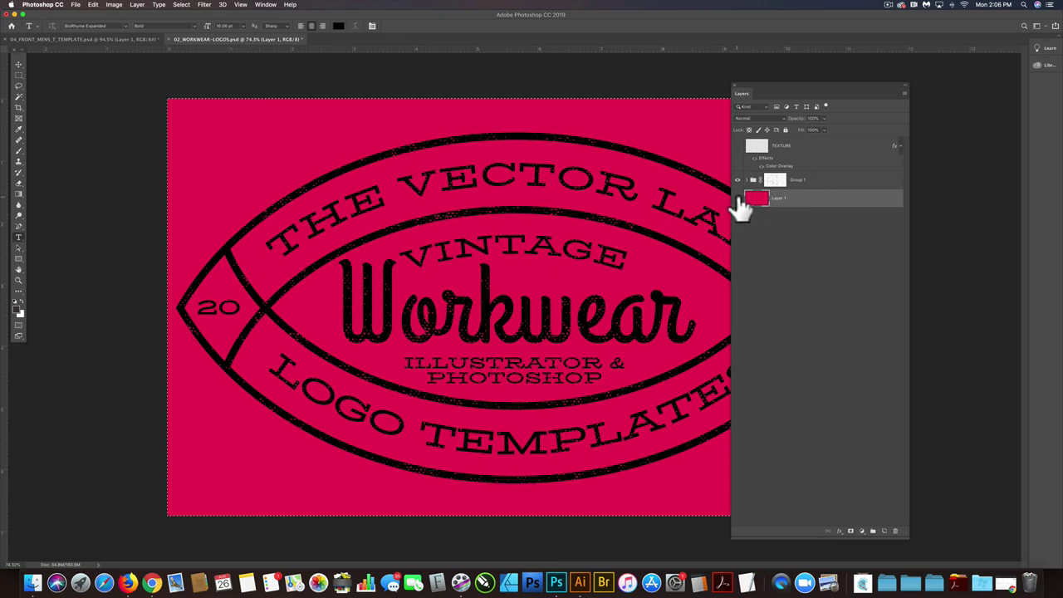
Hide the pink Layer 1, select Group 1, and Copy Merged the masked logo
click(737, 197)
click(819, 189)
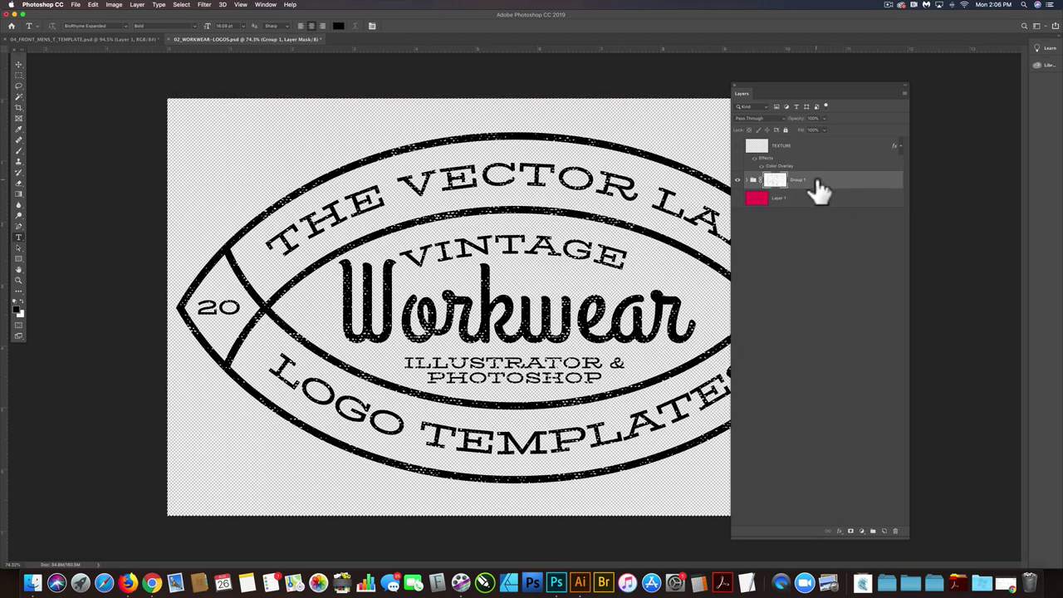
click(93, 5)
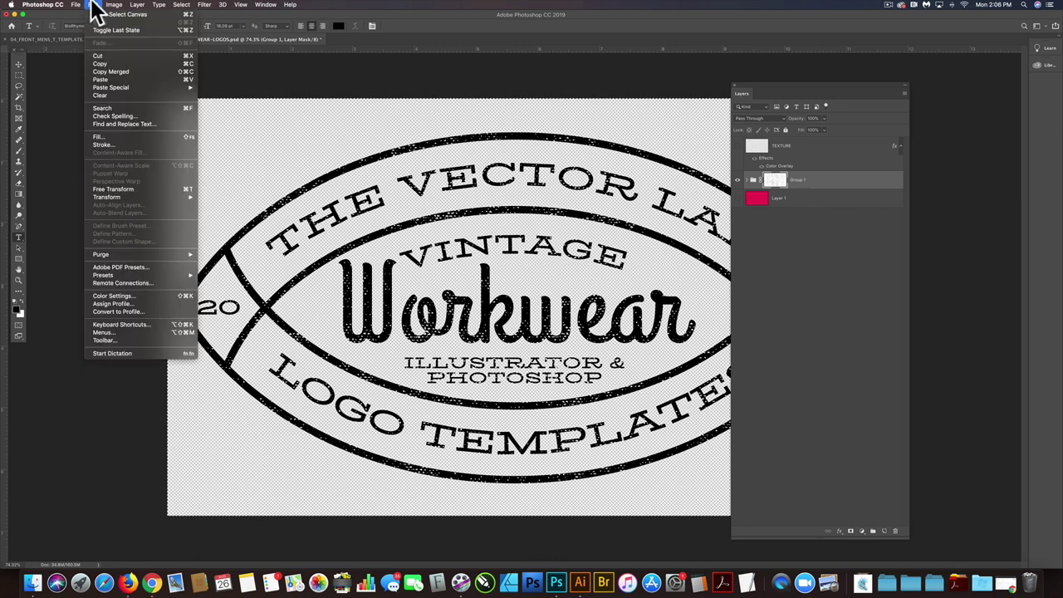
click(110, 71)
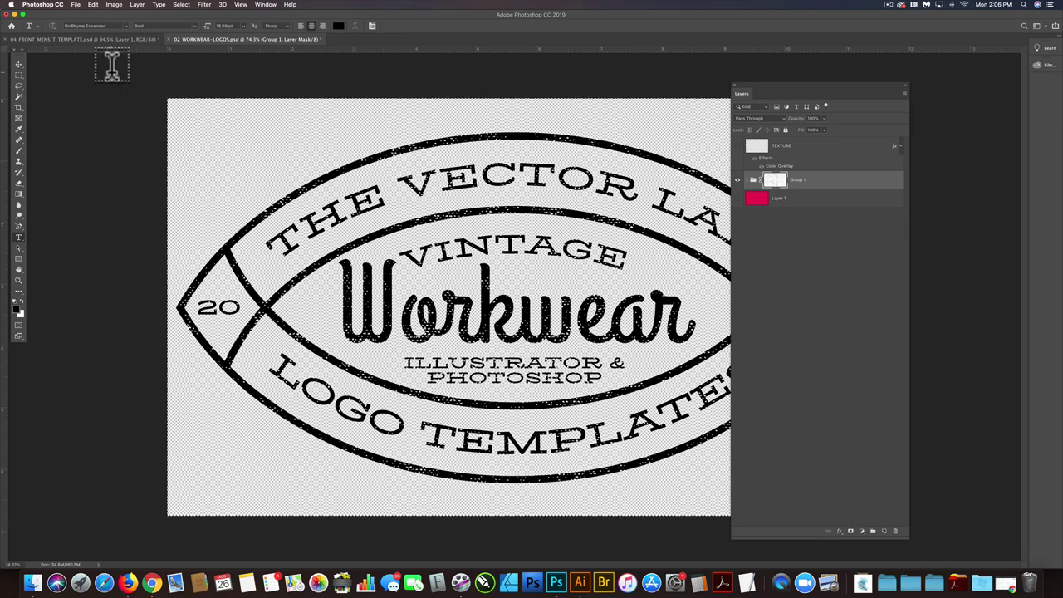
In the T-shirt mockup, hide the example logo layer and paste the Workwear logo
click(116, 39)
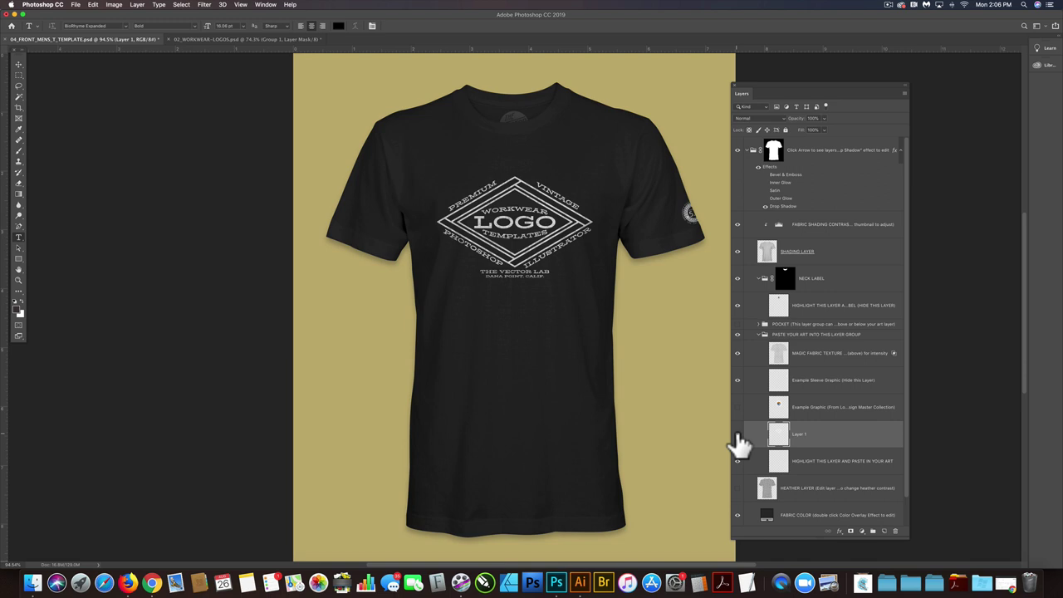
click(736, 434)
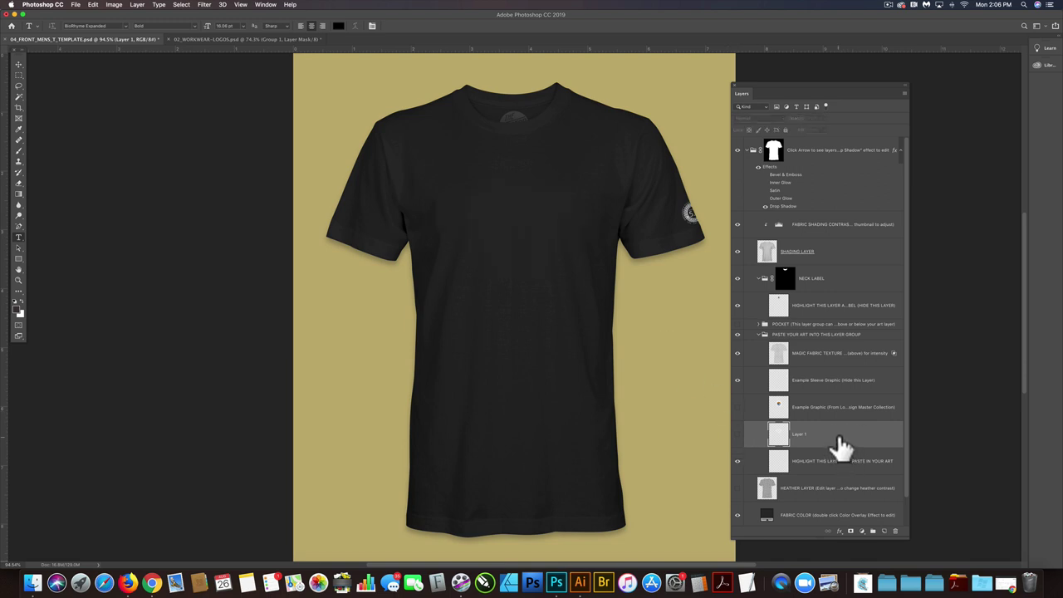
key(ctrl+v)
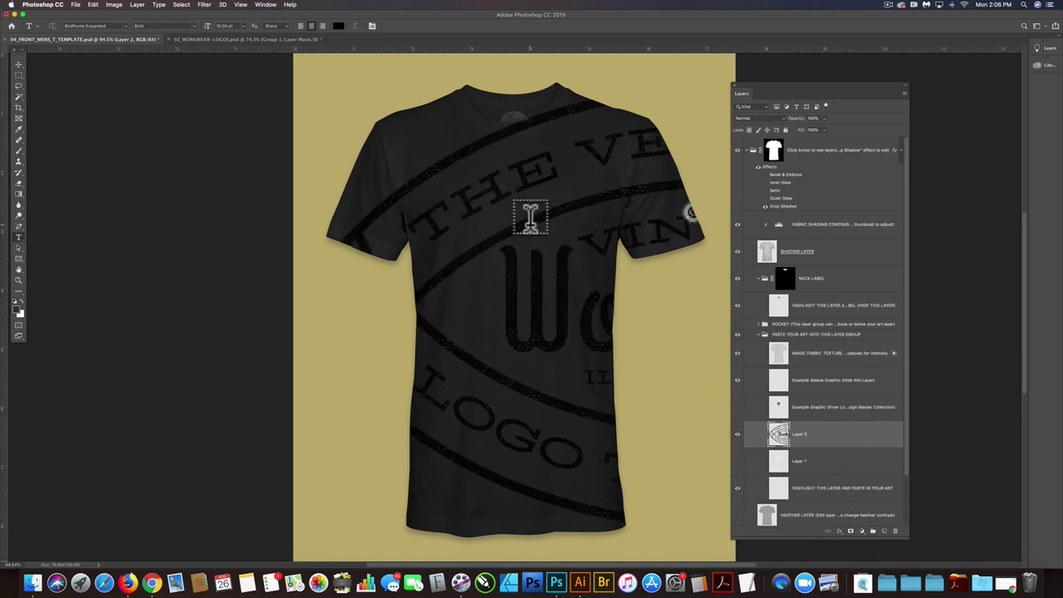
Scale the pasted white Workwear logo to fit the shirt's chest
key(ctrl+t)
drag(304, 94, 674, 291)
drag(696, 362, 428, 203)
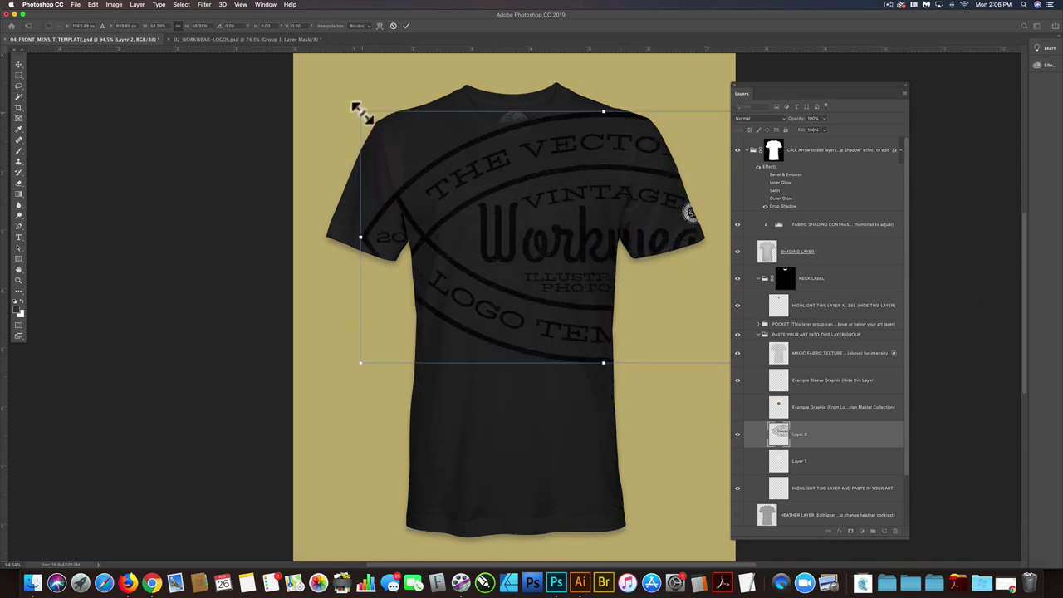
drag(361, 112, 444, 192)
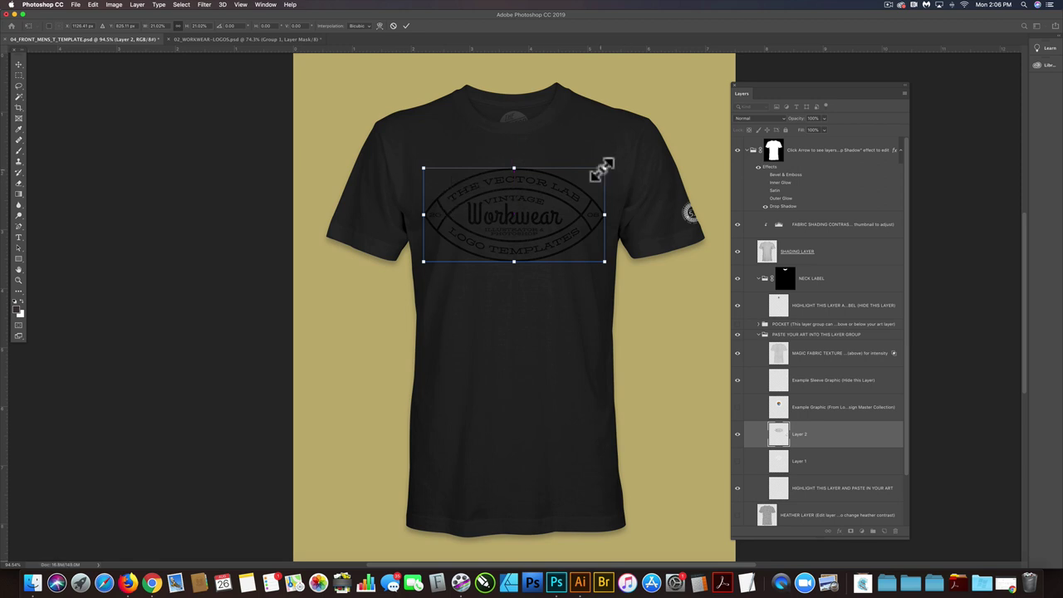
drag(601, 168, 593, 170)
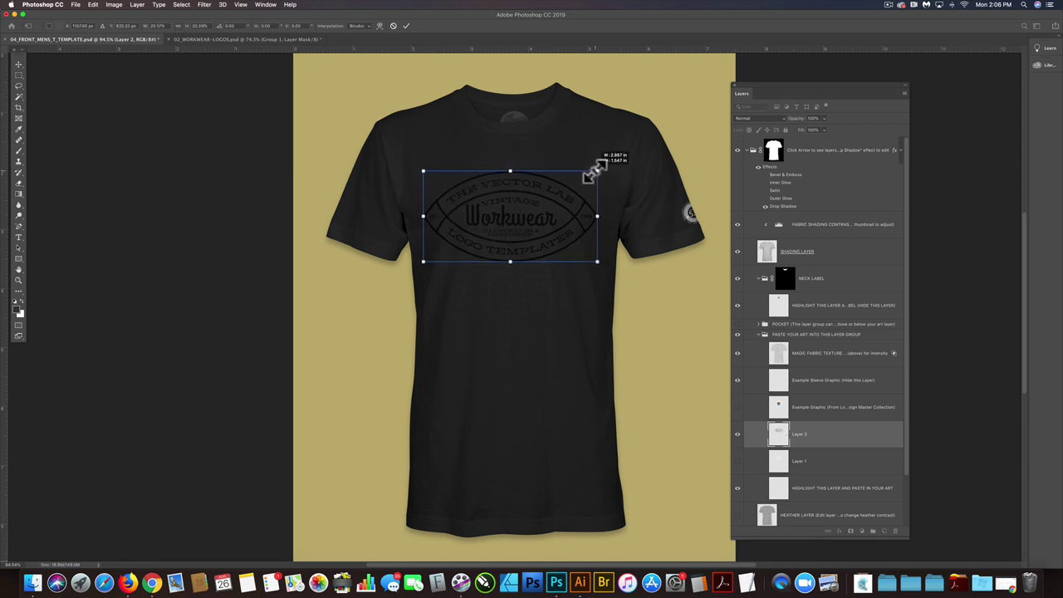
key(Return)
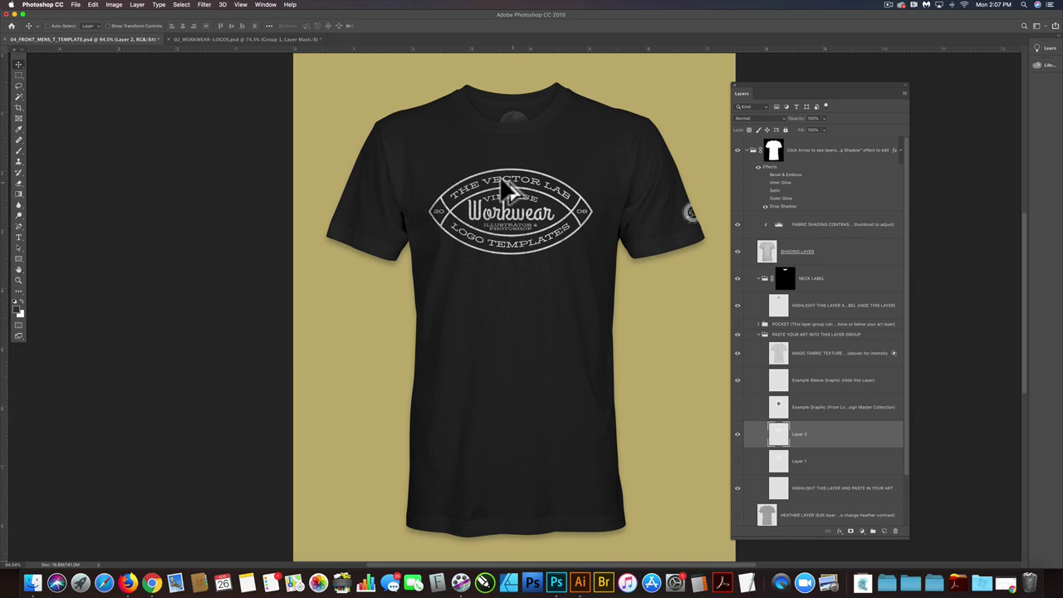
scroll(502, 184, up, 6)
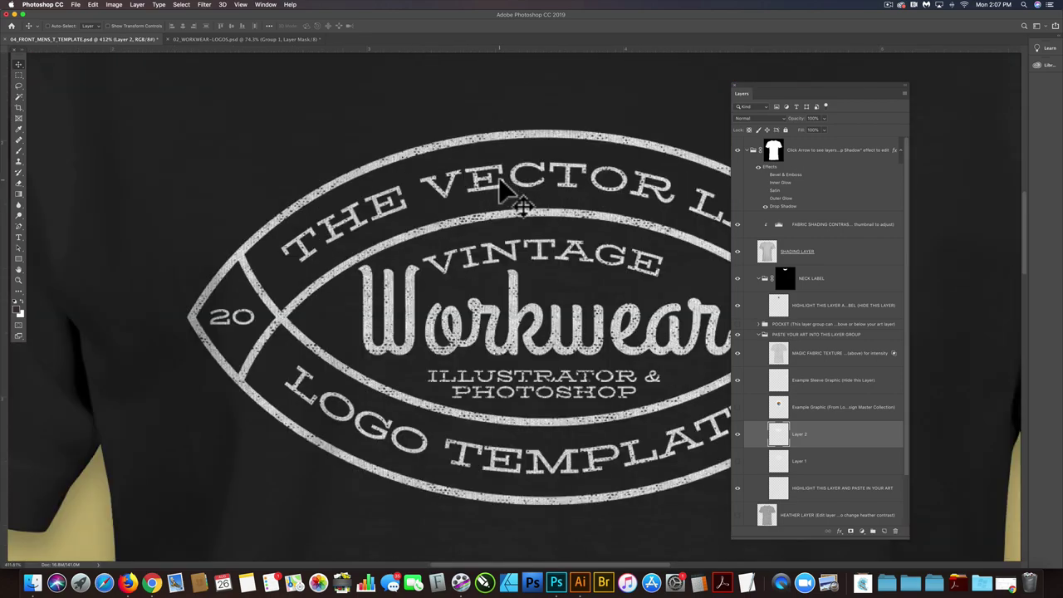